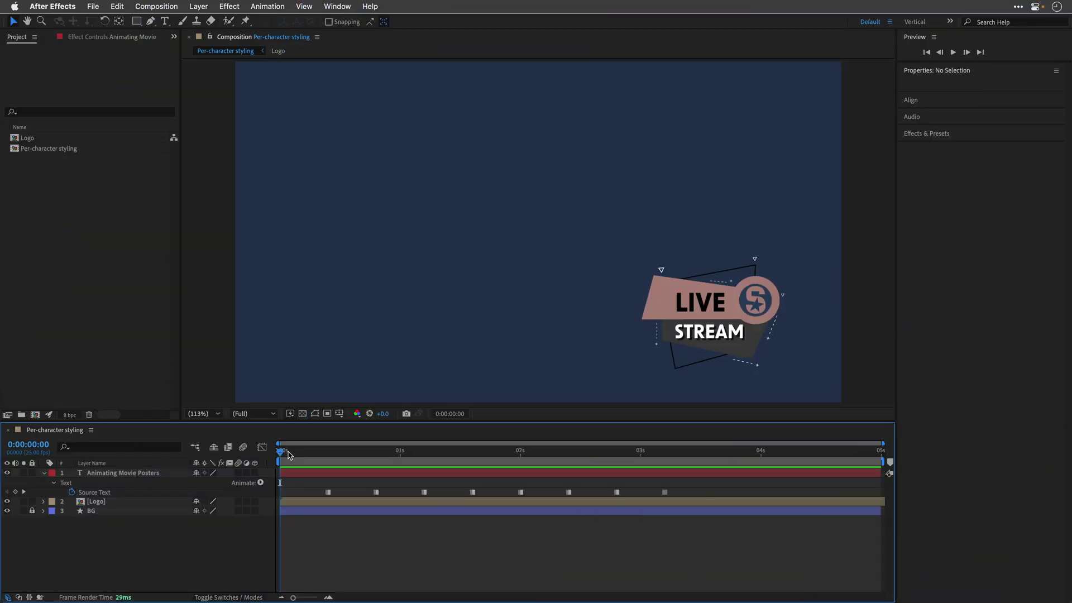
Scrub through the title's font-cycling Source Text keyframes, then return the playhead to 0:00:00:00
{"action": "mouse_move", "coordinate": [290, 455]}
{"action": "left_mouse_down"}
{"action": "mouse_move", "coordinate": [556, 462]}
{"action": "mouse_move", "coordinate": [342, 473]}
{"action": "mouse_move", "coordinate": [505, 473]}
{"action": "mouse_move", "coordinate": [418, 475]}
{"action": "left_mouse_up"}
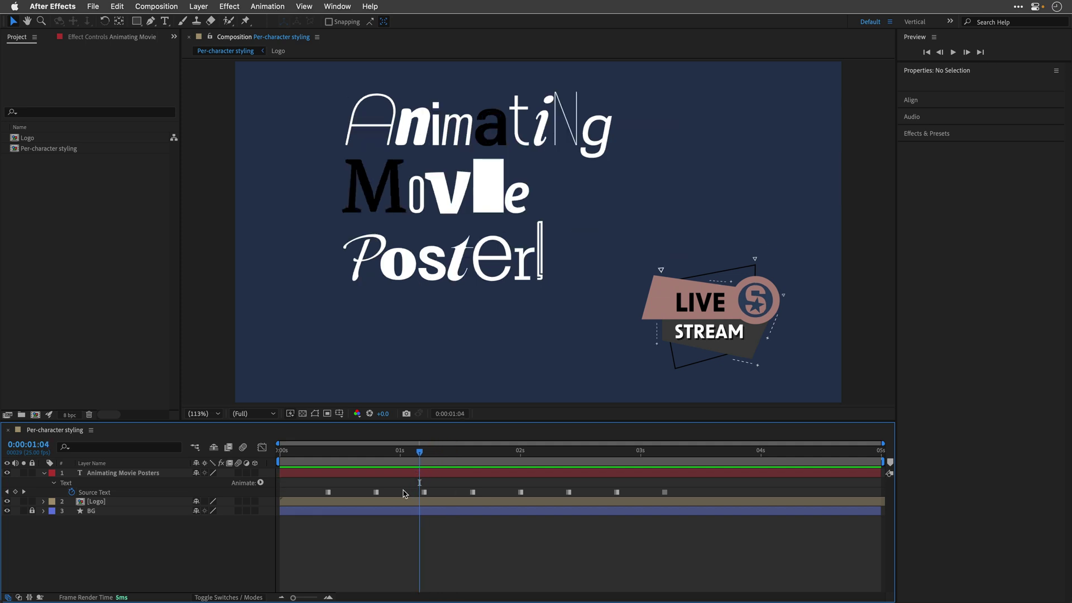
{"action": "left_click_drag", "start_coordinate": [322, 456], "coordinate": [259, 464]}
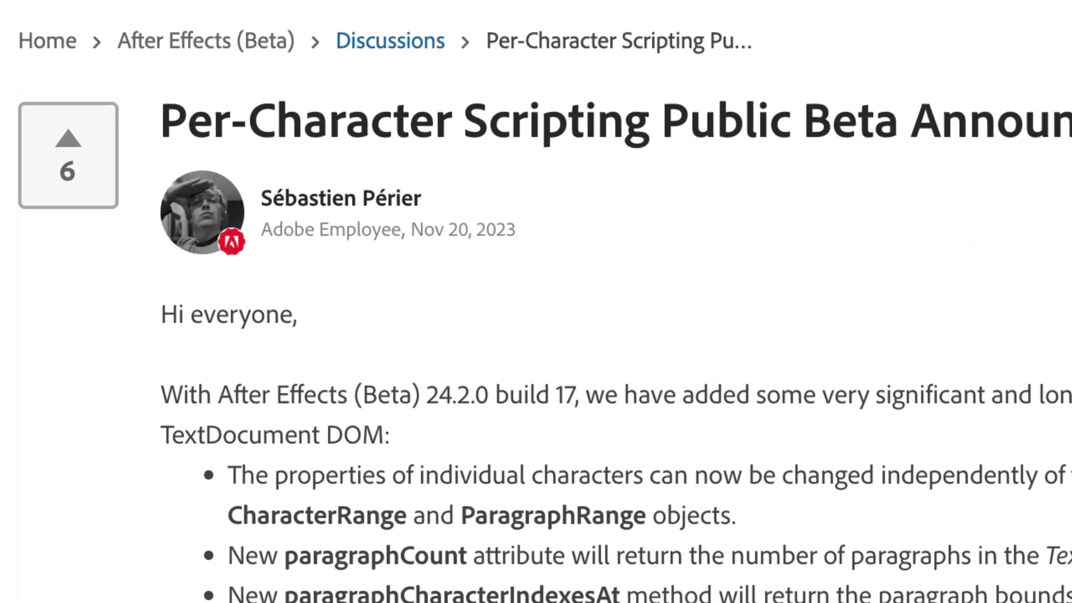
{"action": "scroll", "coordinate": [138, 278], "scroll_direction": "down", "scroll_amount": 3}
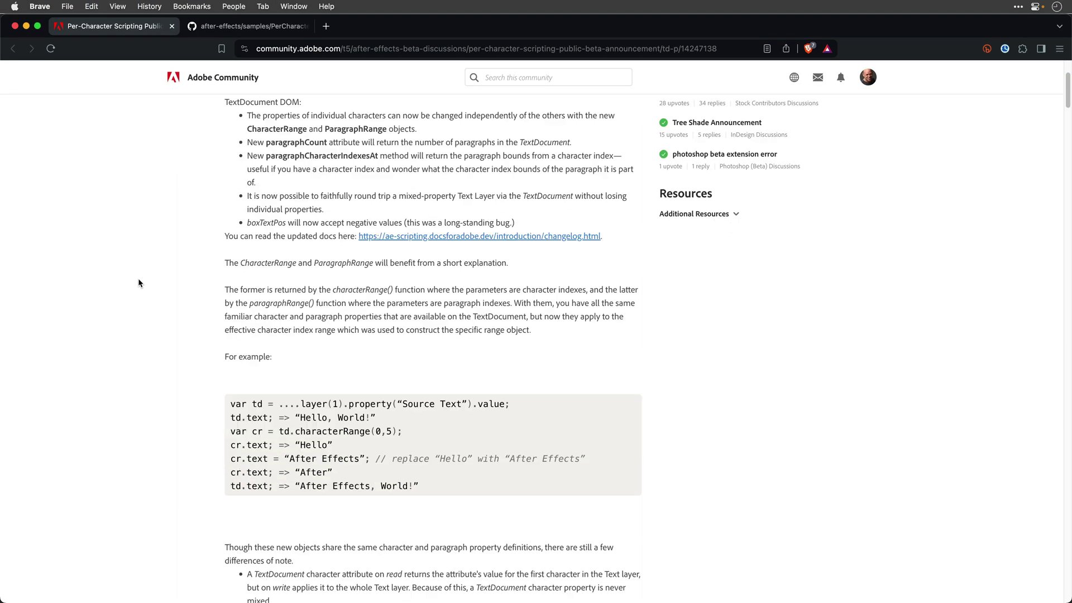
{"action": "scroll", "coordinate": [139, 283], "scroll_direction": "down", "scroll_amount": 5}
{"action": "scroll", "coordinate": [139, 282], "scroll_direction": "down", "scroll_amount": 5}
{"action": "scroll", "coordinate": [139, 283], "scroll_direction": "down", "scroll_amount": 2}
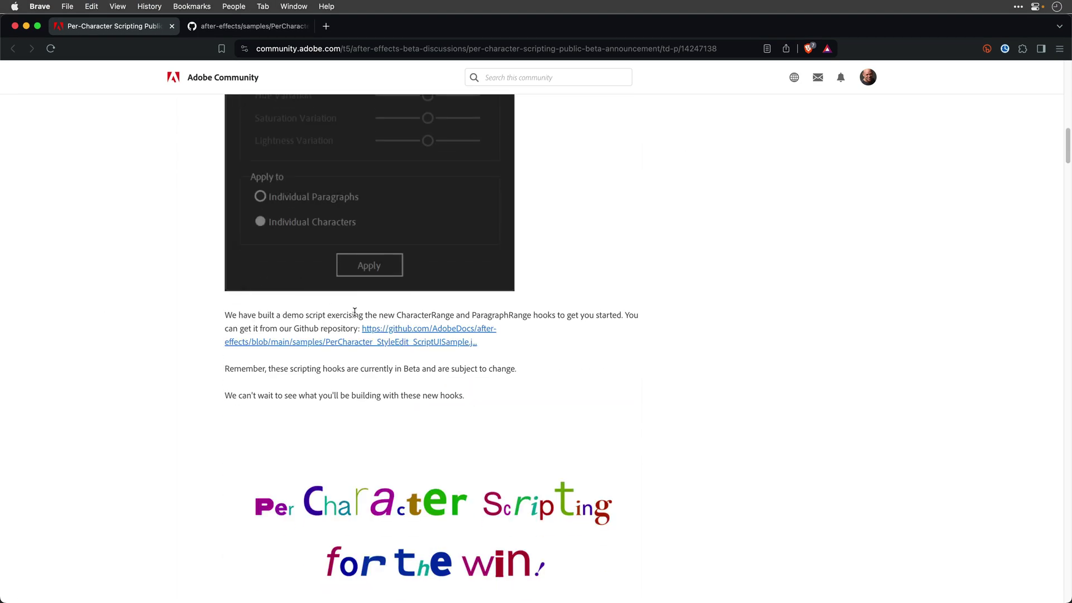
Download the raw PerCharacter_StyleEdit_ScriptUISample.jsx from GitHub and save it to the Desktop
{"action": "left_click", "coordinate": [259, 27]}
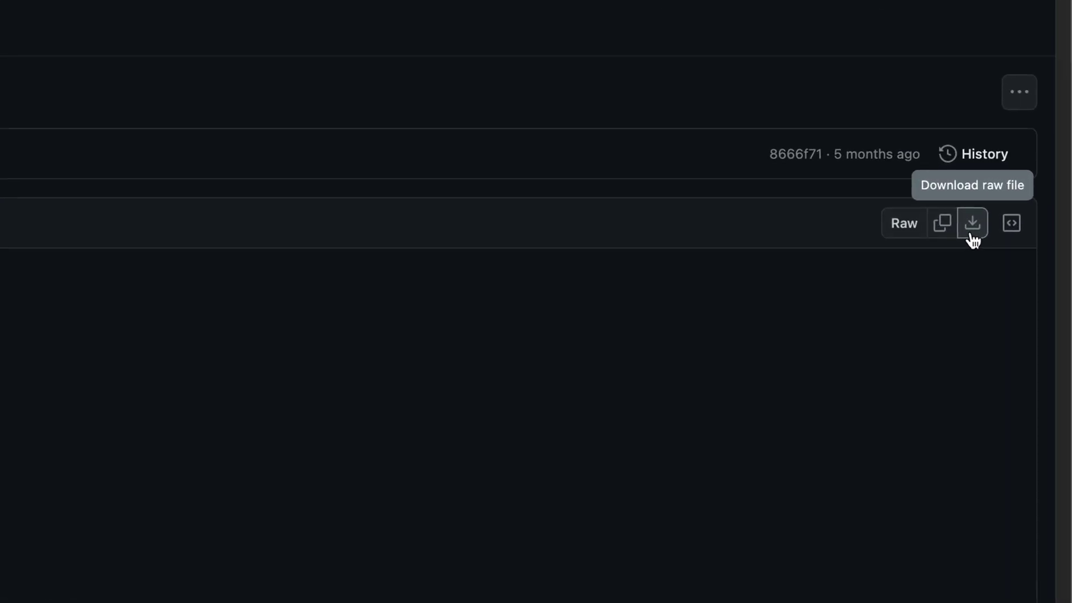
{"action": "left_click", "coordinate": [971, 235]}
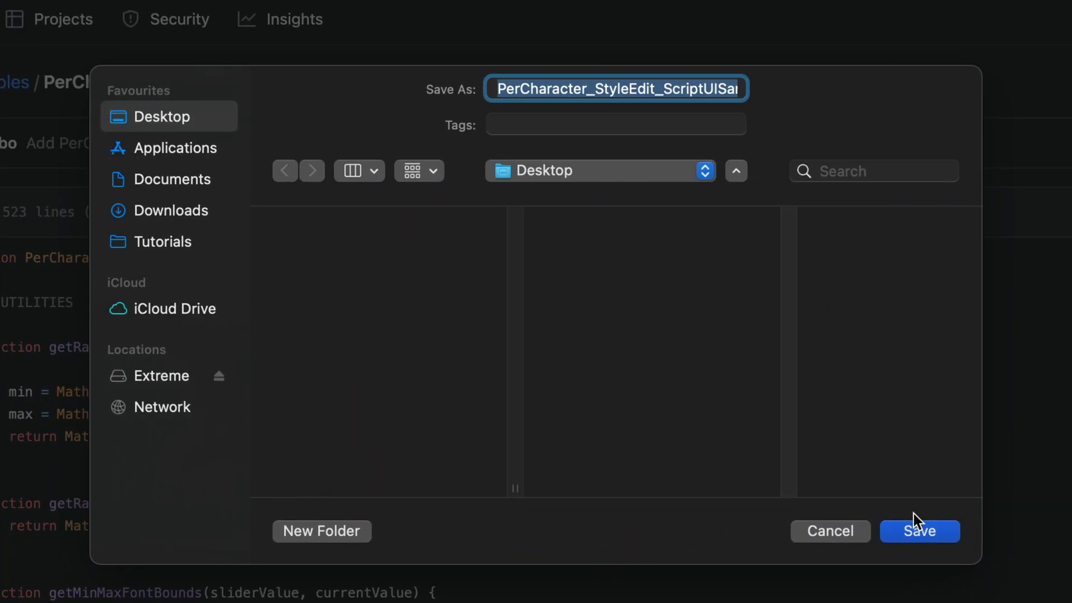
{"action": "left_click", "coordinate": [917, 528]}
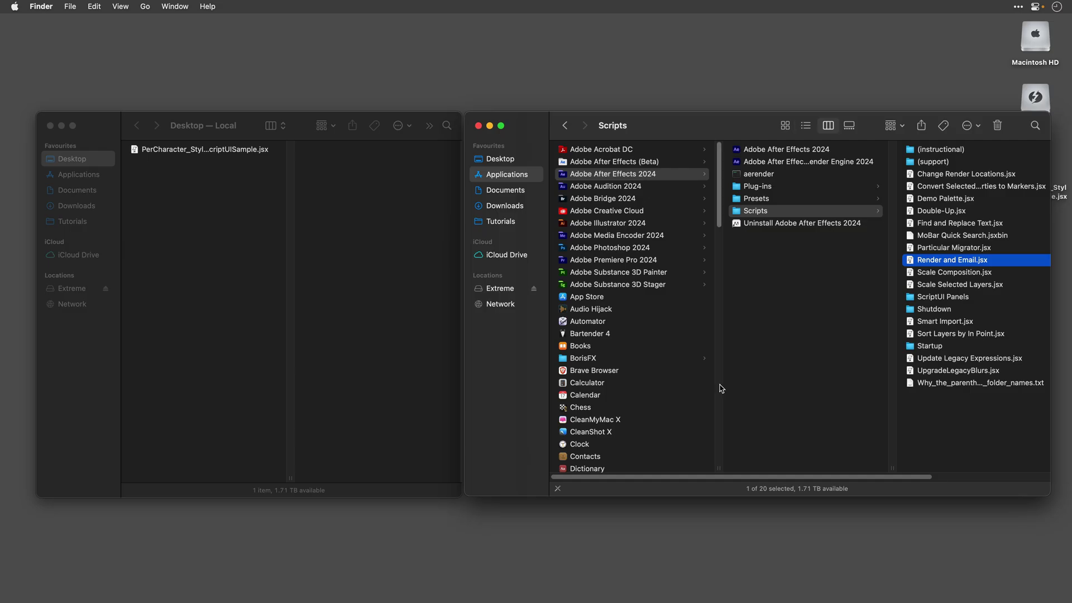
Move the .jsx into Adobe After Effects 2024's Scripts folder, confirming with the admin password
{"action": "left_click", "coordinate": [160, 152]}
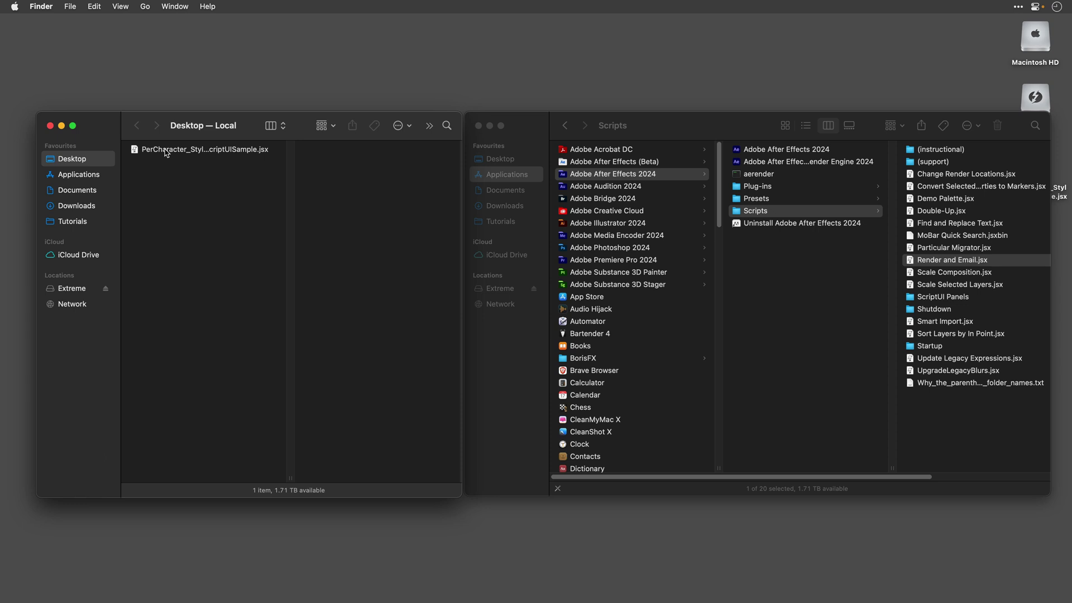
{"action": "left_click_drag", "start_coordinate": [164, 153], "coordinate": [946, 414]}
{"action": "type", "text": "a"}
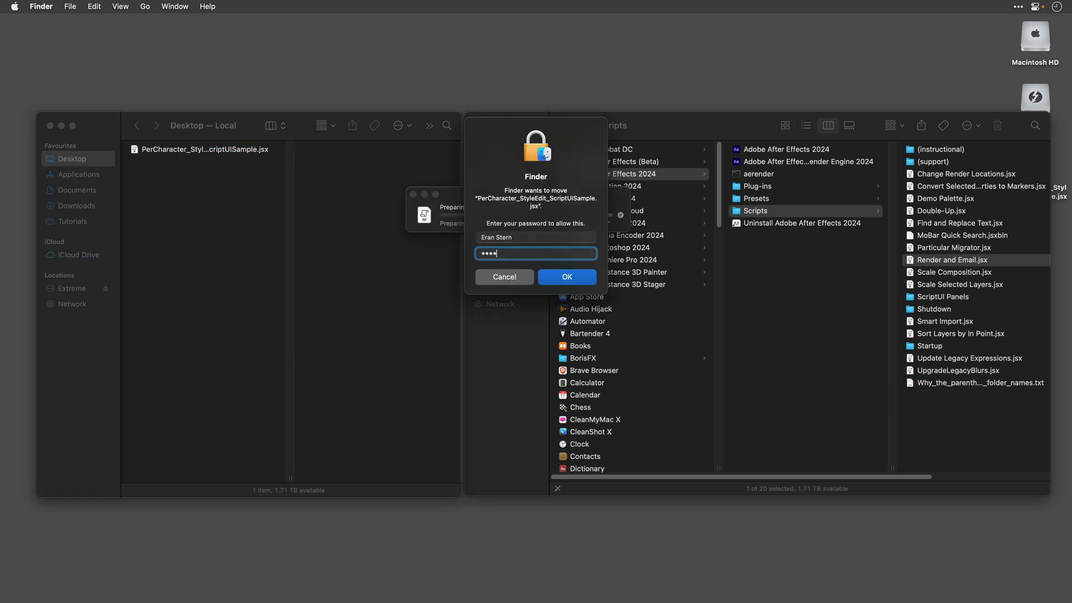
{"action": "key", "text": "Return"}
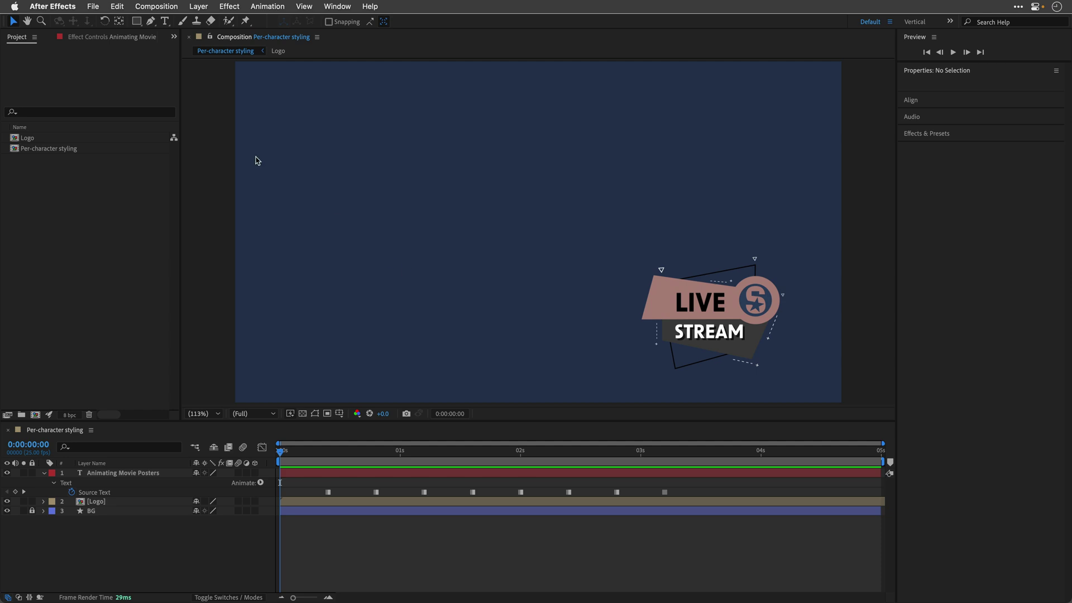
Check the version in About After Effects, then play and stop the title preview
{"action": "left_click", "coordinate": [52, 6]}
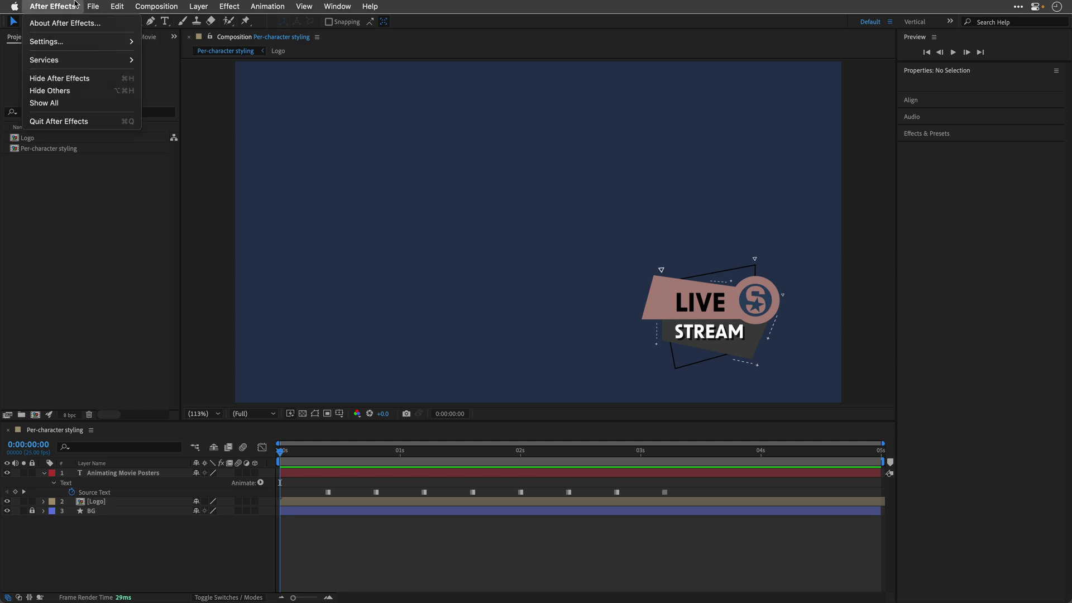
{"action": "left_click", "coordinate": [66, 24]}
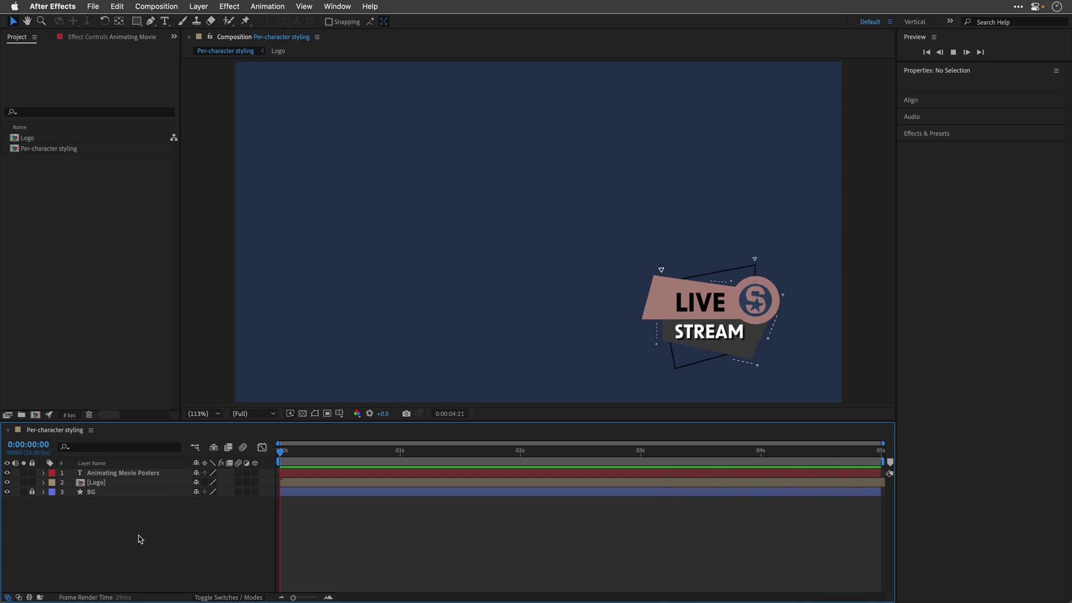
{"action": "key", "text": "space"}
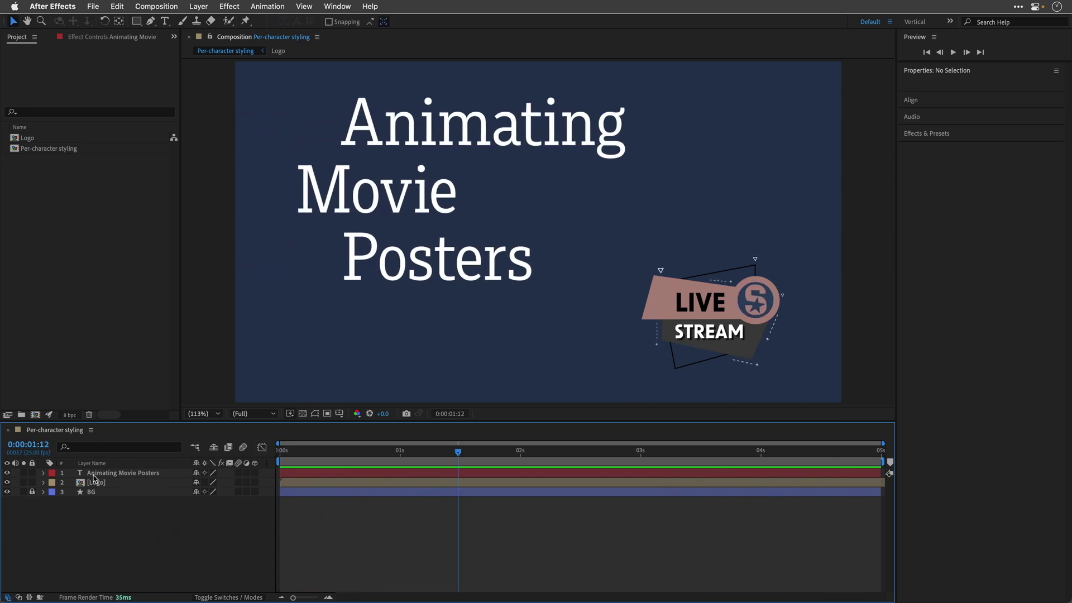
Inspect the title layer's Animator 1 range selector Advanced settings, then select Source Text
{"action": "left_click", "coordinate": [108, 474]}
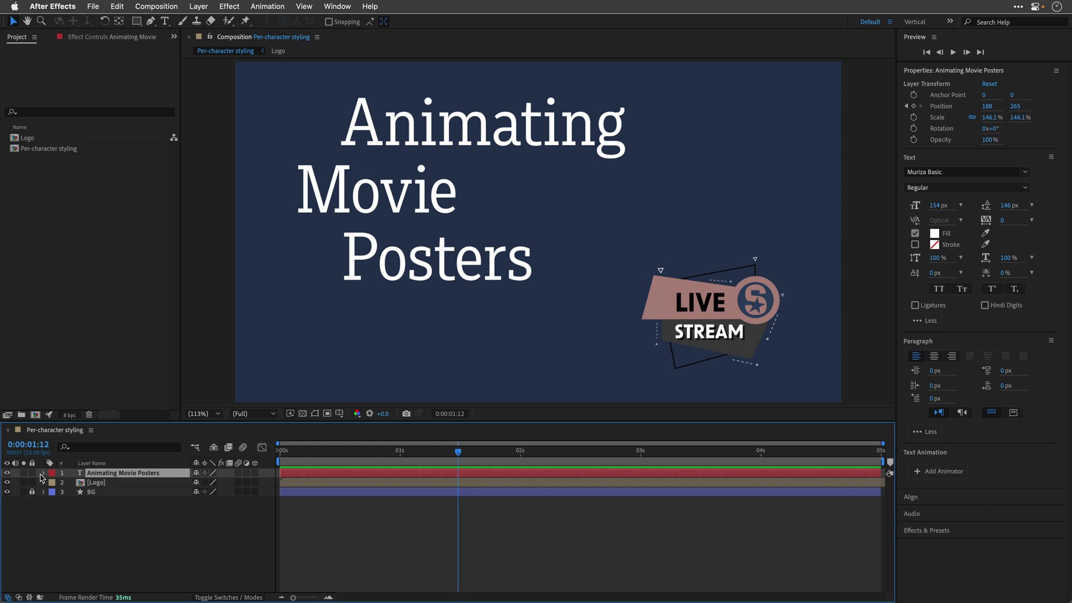
{"action": "left_click", "coordinate": [42, 473]}
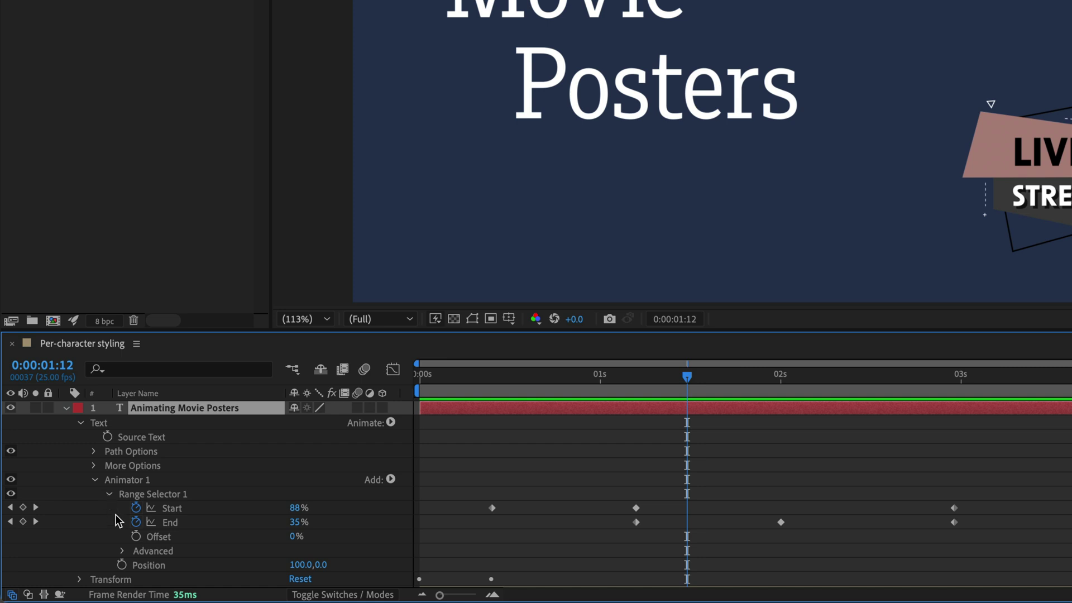
{"action": "left_click", "coordinate": [123, 550]}
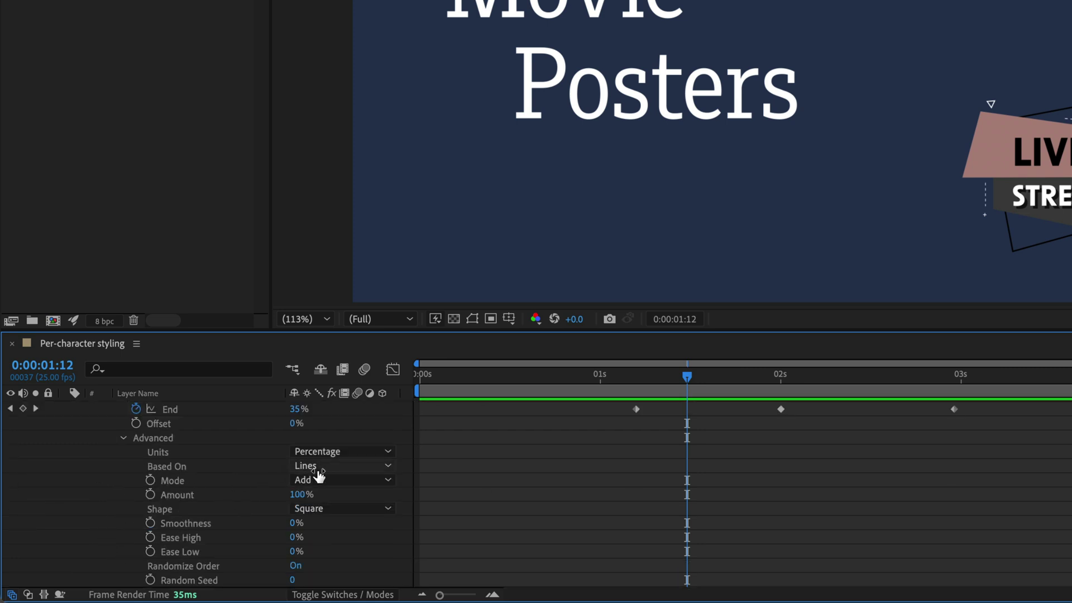
{"action": "scroll", "coordinate": [134, 475], "scroll_direction": "up", "scroll_amount": 3}
{"action": "left_click", "coordinate": [94, 479]}
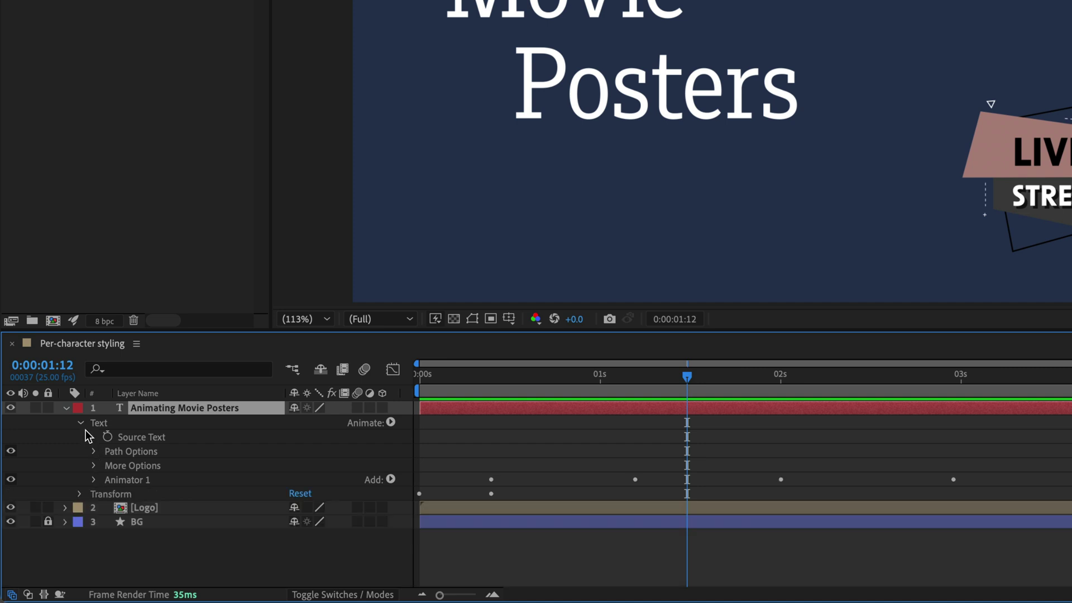
{"action": "left_click", "coordinate": [139, 444]}
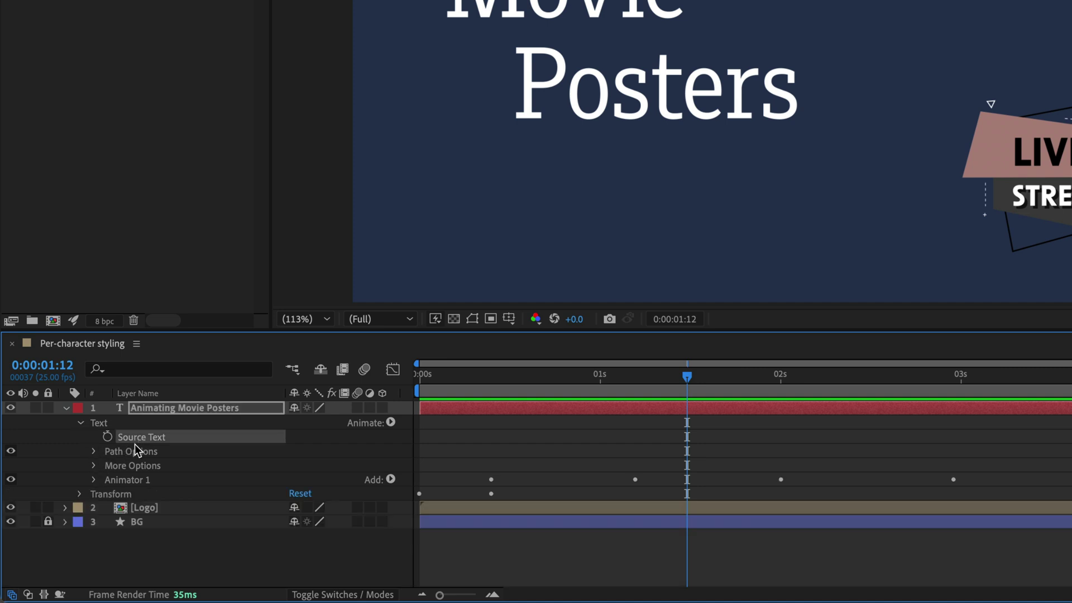
Isolate Source Text, keyframe it at frame 10, and step ahead to frame 20
{"action": "key", "text": "s"}
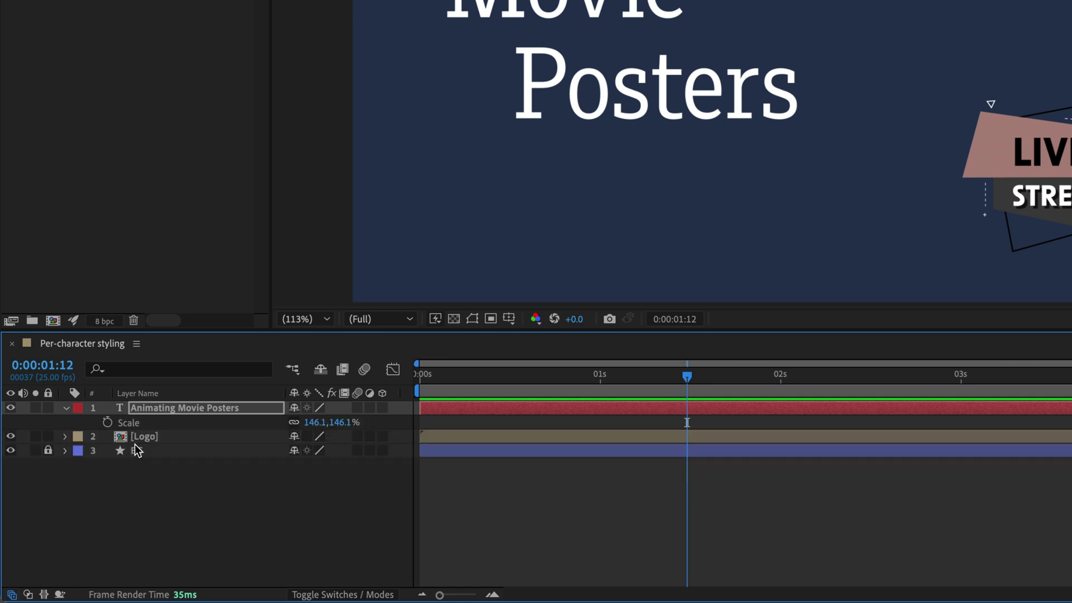
{"action": "key", "text": "s"}
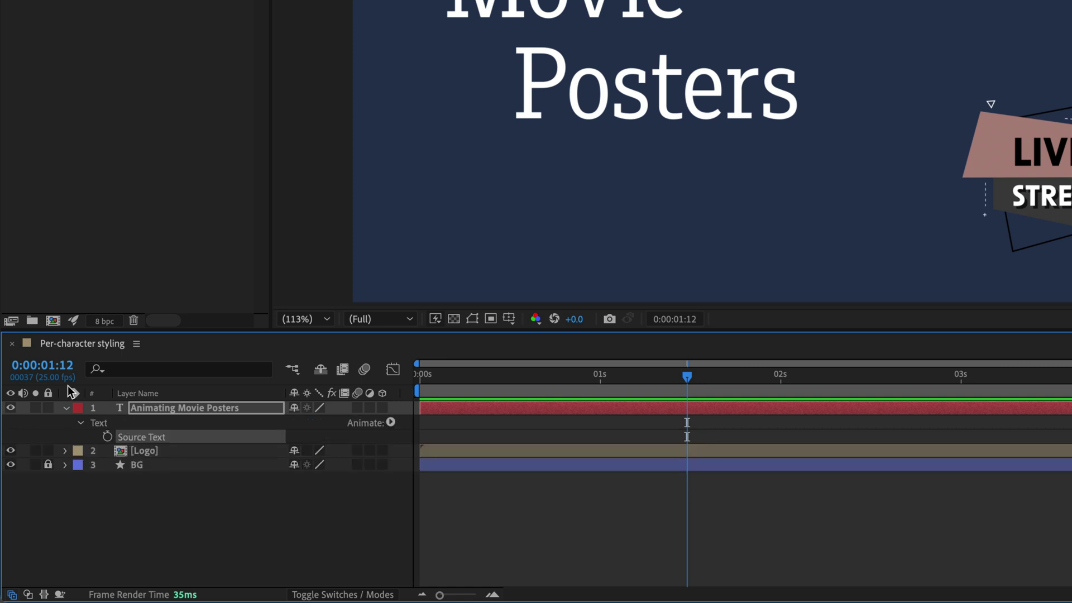
{"action": "left_click", "coordinate": [56, 365]}
{"action": "type", "text": "10"}
{"action": "key", "text": "Return"}
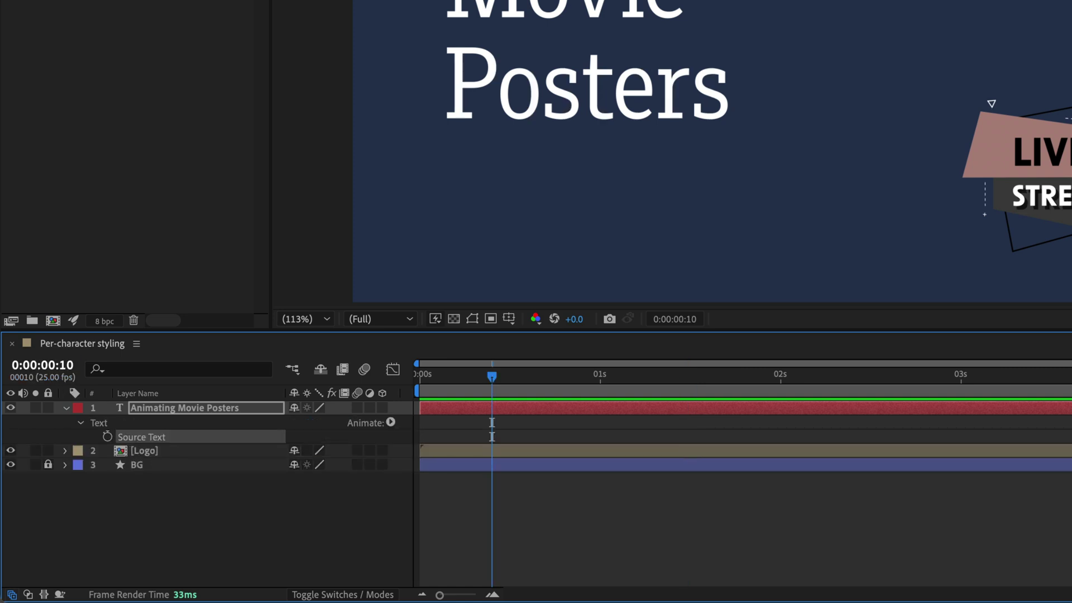
{"action": "left_click", "coordinate": [108, 437]}
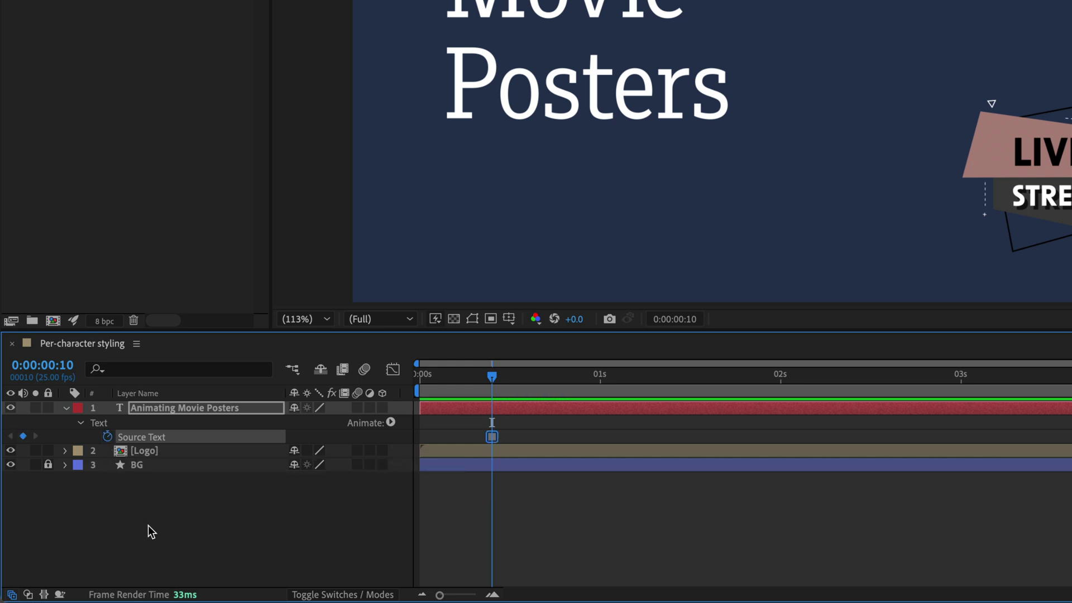
{"action": "key", "text": "shift+Page_Down"}
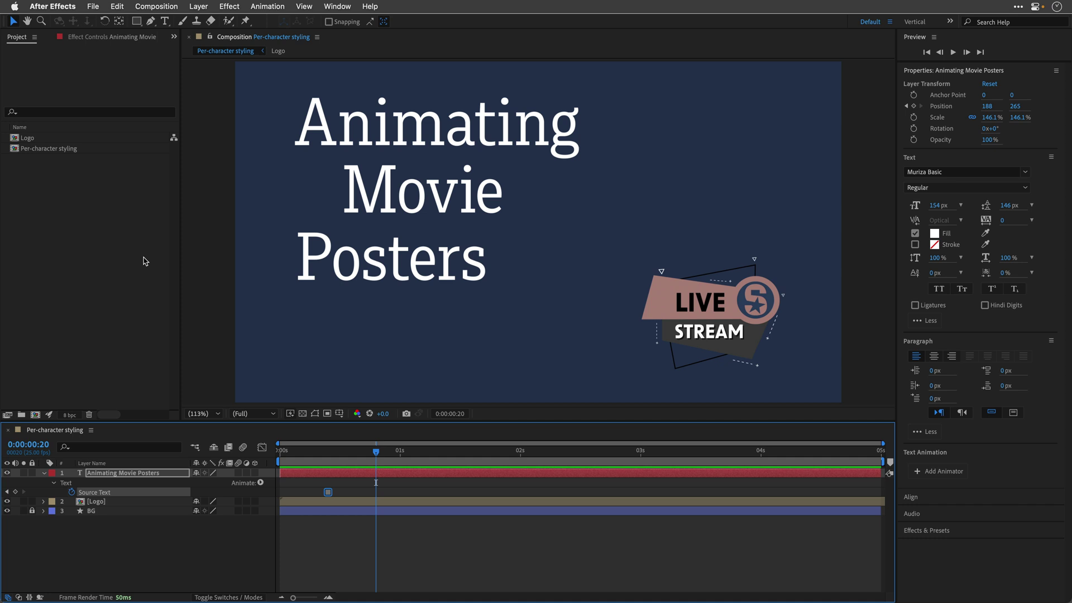
Run PerCharacter_StyleEdit_ScriptUISample.jsx, move its panel left, and set Variation Type to Style Only
{"action": "left_click", "coordinate": [93, 6]}
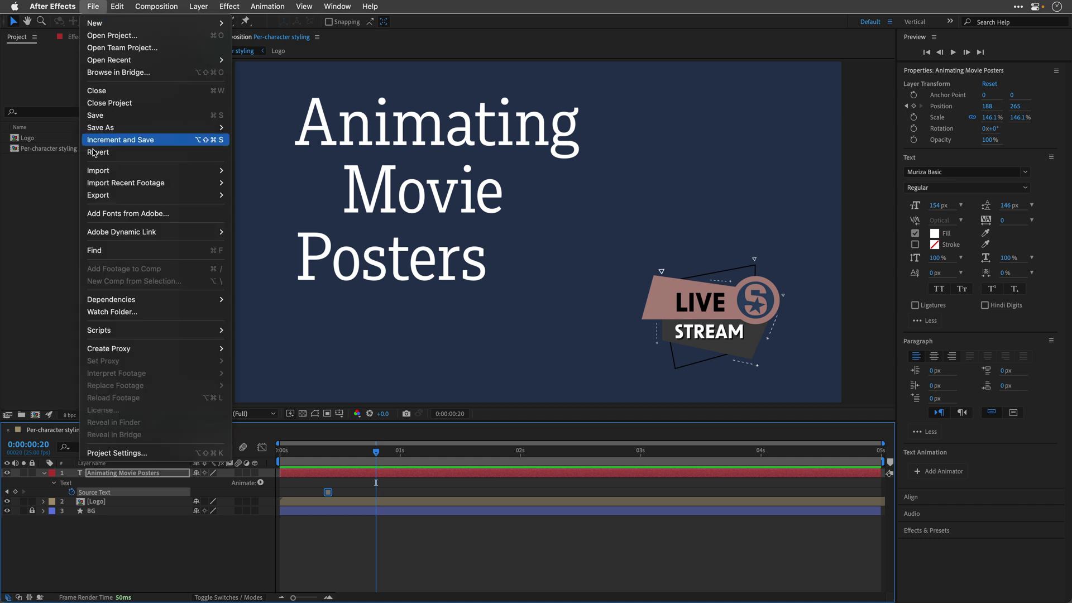
{"action": "mouse_move", "coordinate": [134, 330]}
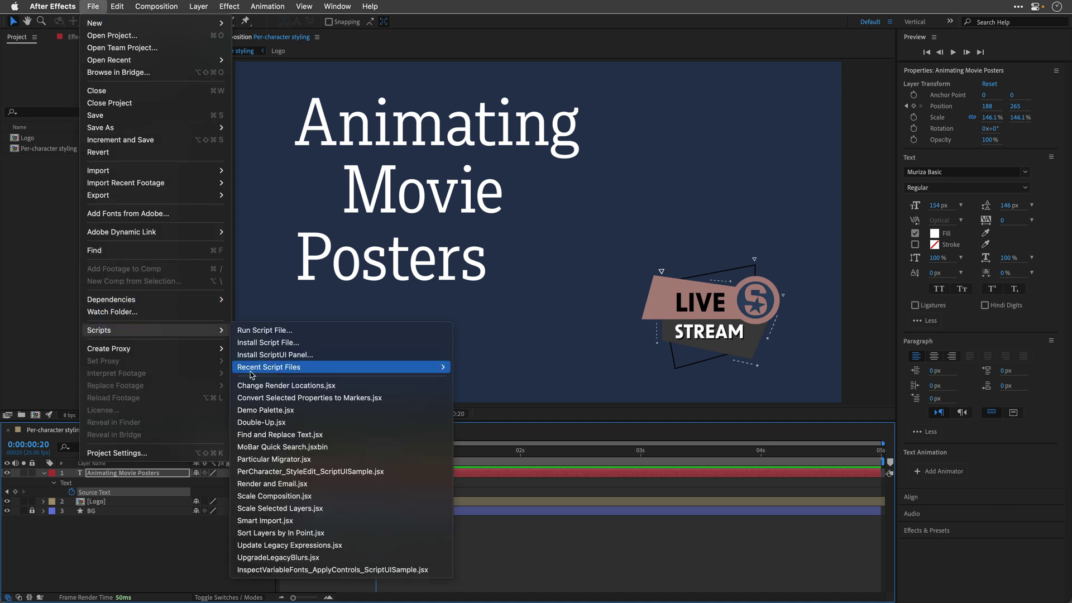
{"action": "left_click", "coordinate": [259, 472]}
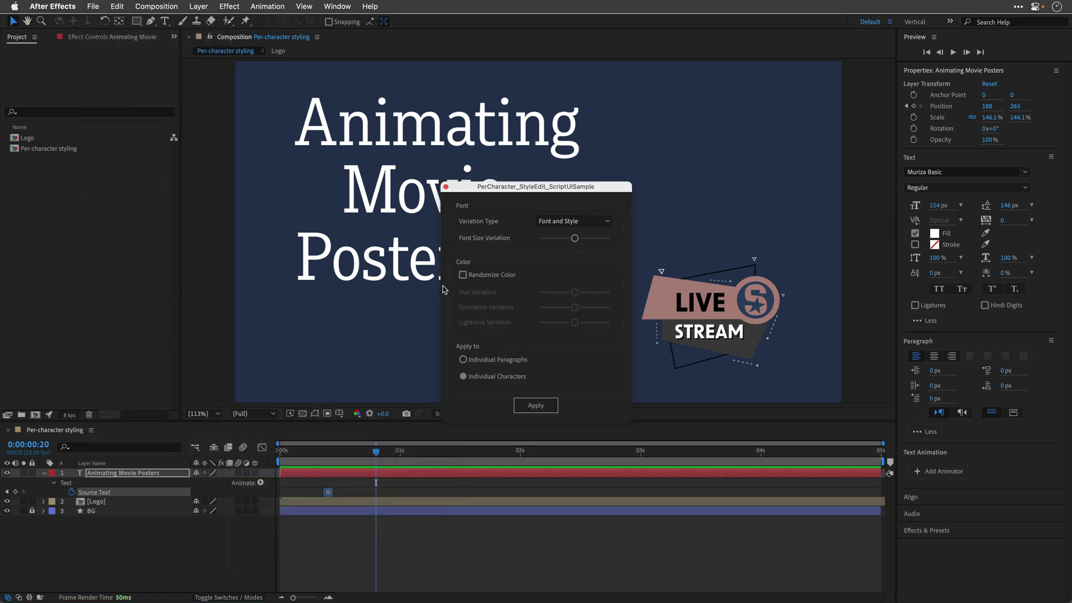
{"action": "left_click_drag", "start_coordinate": [515, 192], "coordinate": [95, 163]}
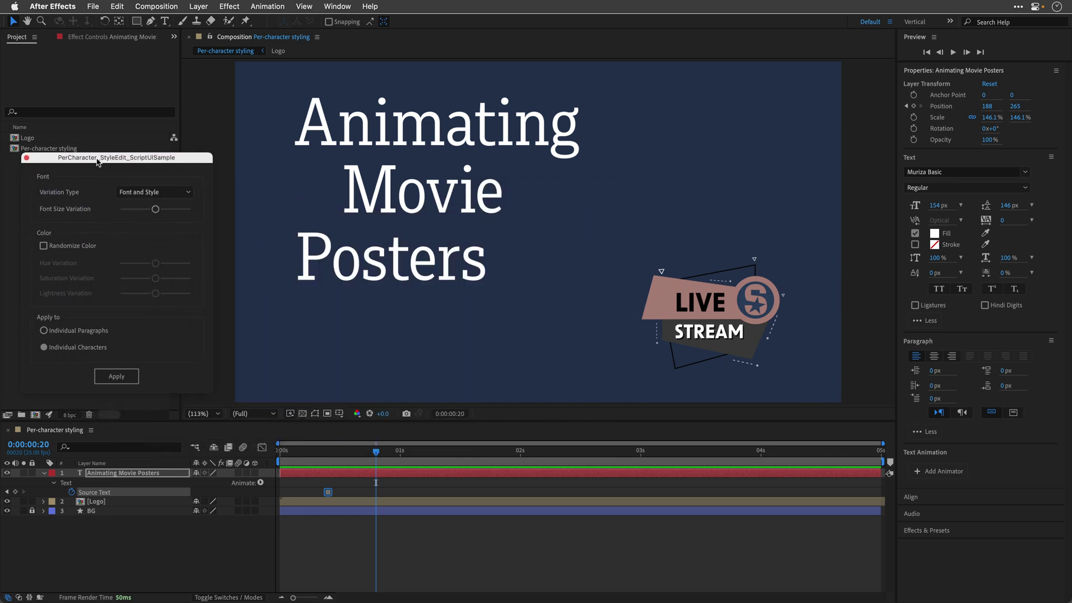
{"action": "left_click", "coordinate": [160, 192]}
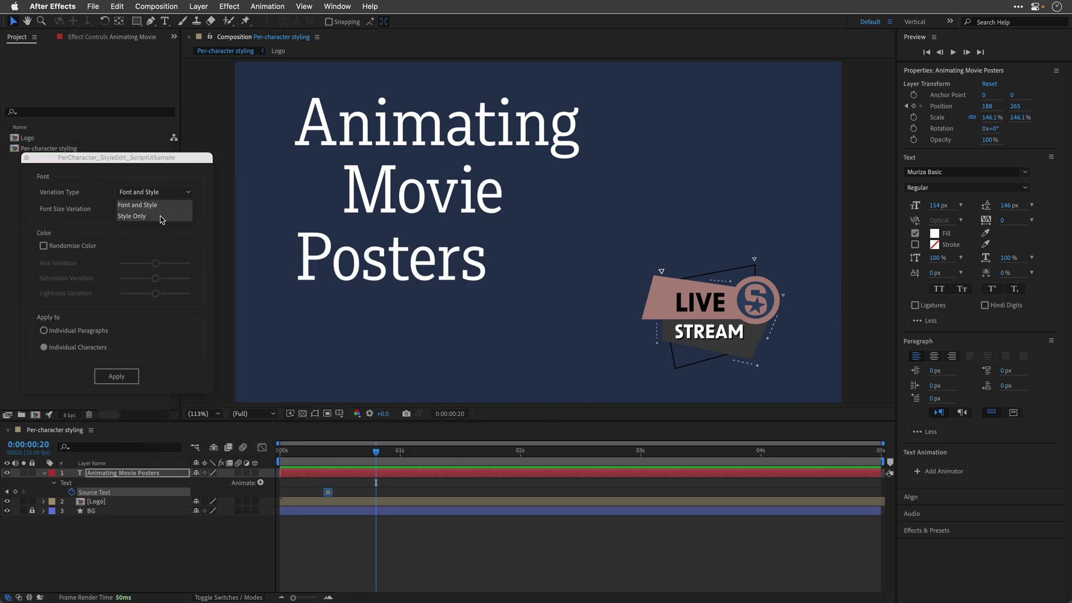
{"action": "left_click", "coordinate": [162, 220]}
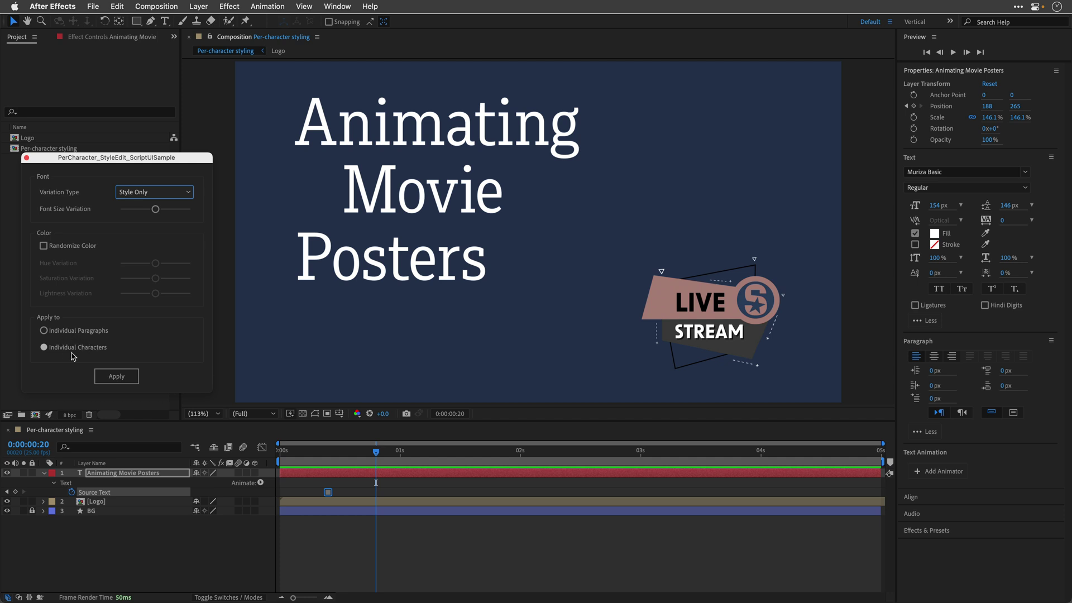
Switch Variation Type to Font and Style, apply random fonts, then undo the result
{"action": "left_click", "coordinate": [144, 194]}
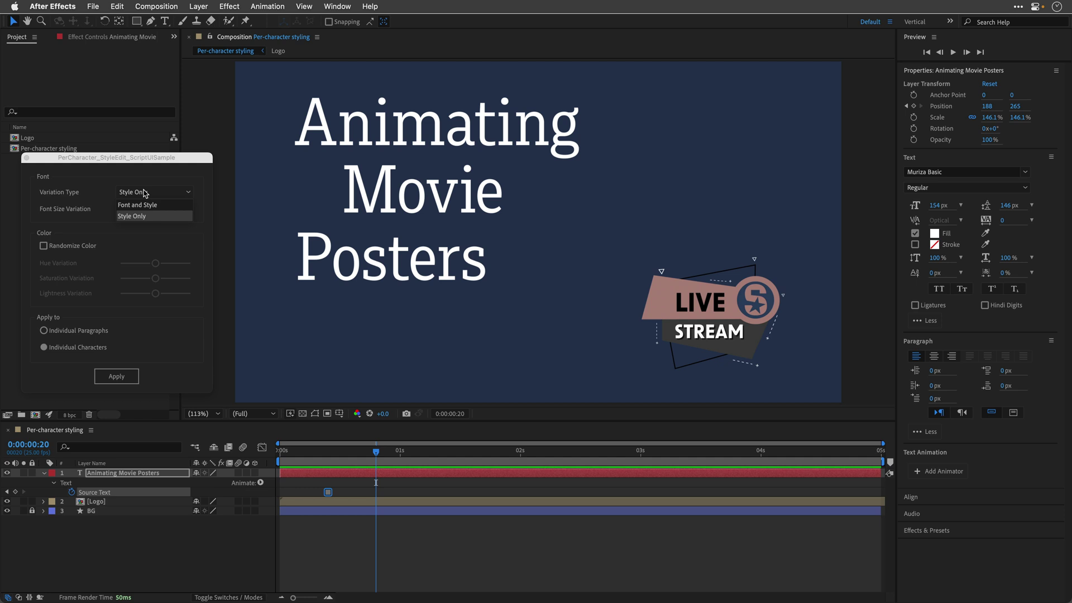
{"action": "left_click", "coordinate": [146, 207]}
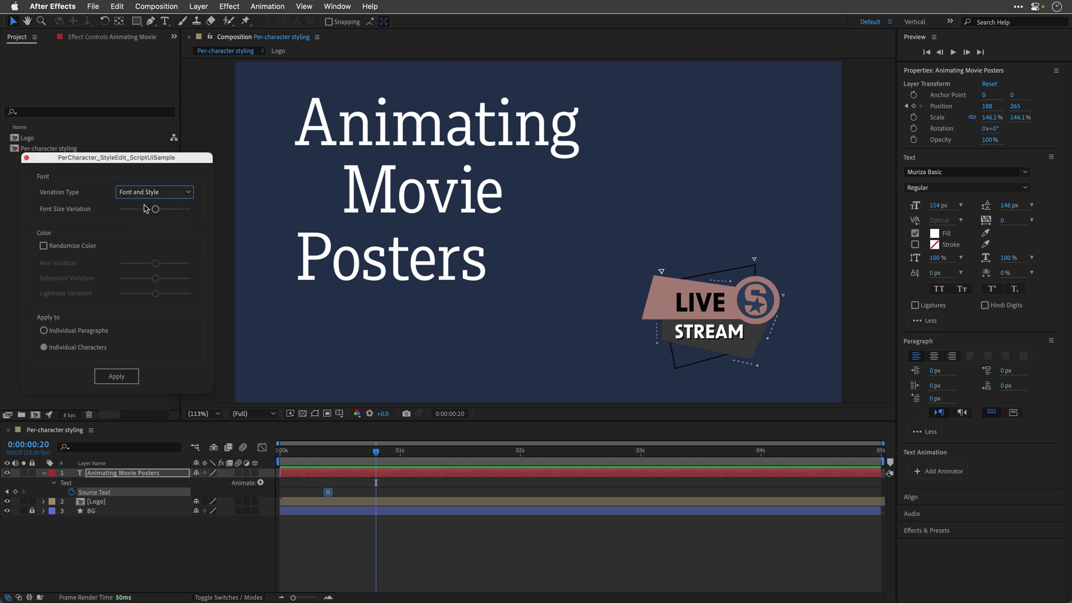
{"action": "left_click", "coordinate": [124, 381]}
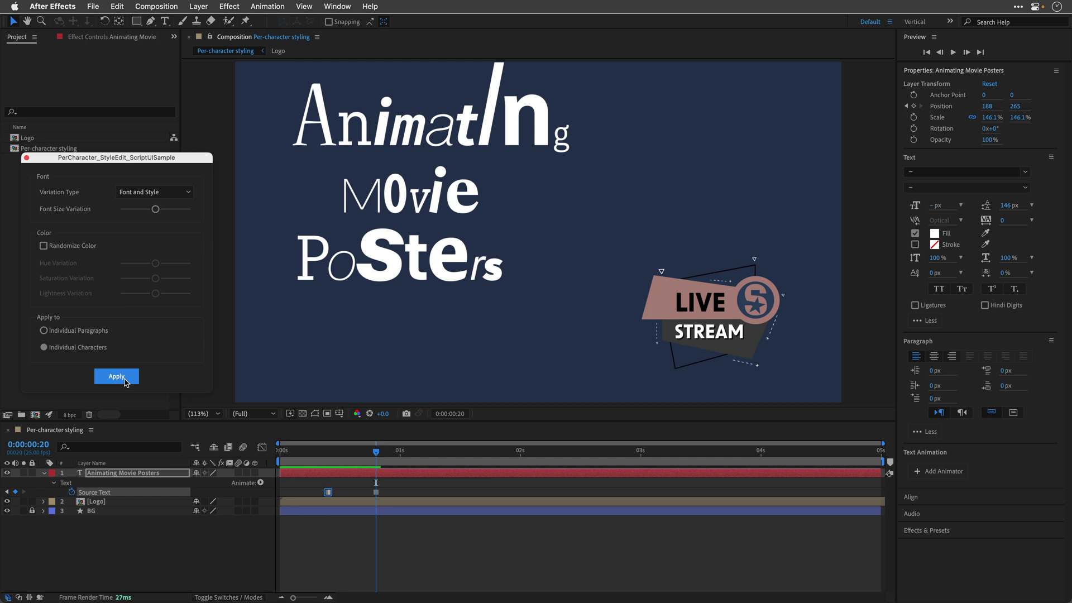
{"action": "left_click", "coordinate": [125, 381]}
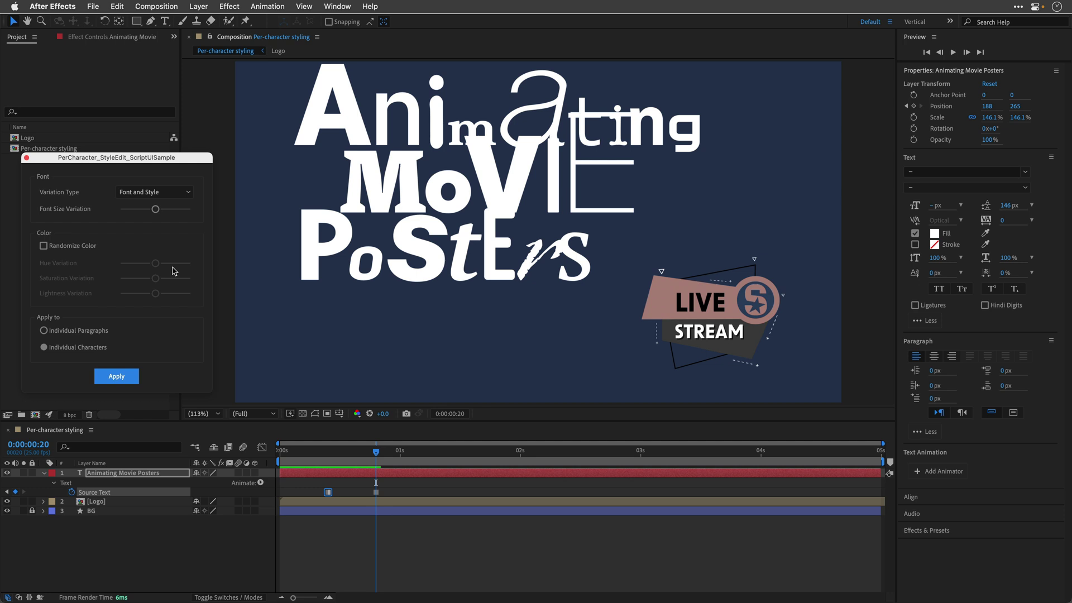
{"action": "key", "text": "ctrl+z"}
{"action": "key", "text": "ctrl+z"}
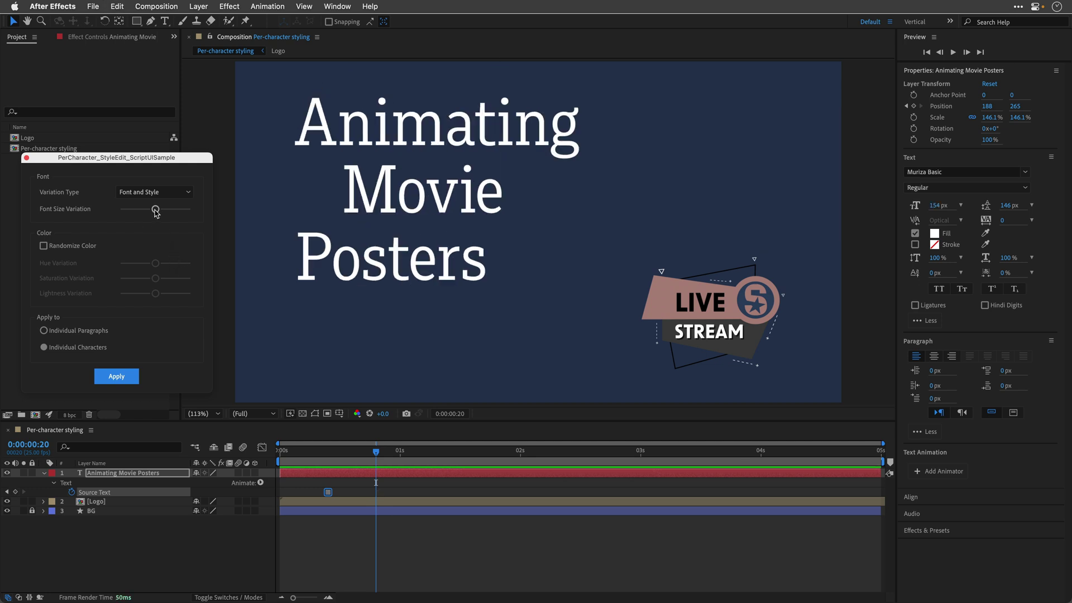
Apply with lowered Font Size Variation, then apply again with it near maximum
{"action": "left_click_drag", "start_coordinate": [155, 211], "coordinate": [131, 214]}
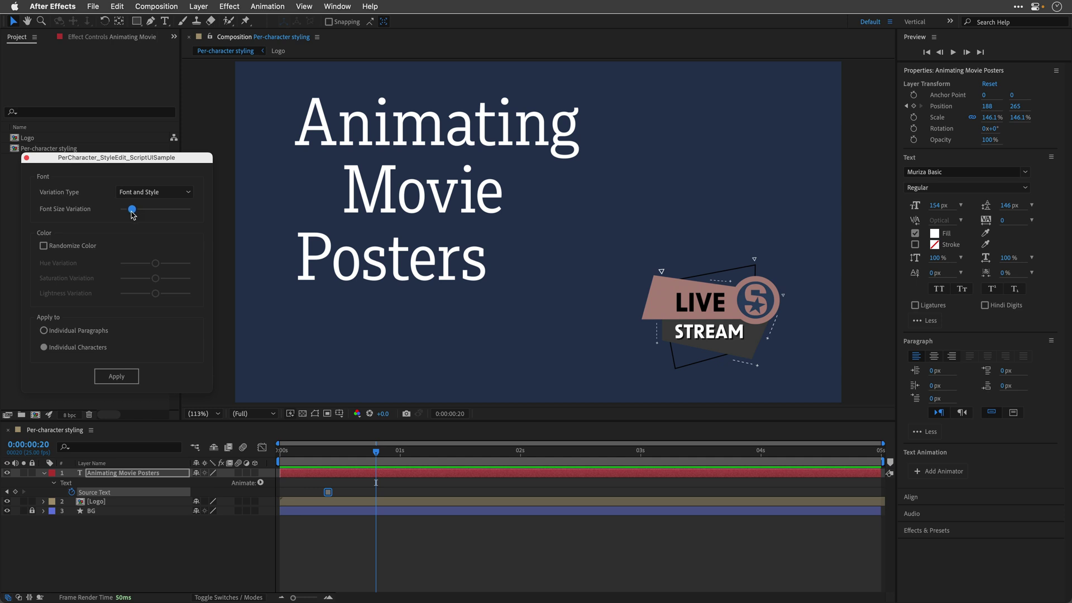
{"action": "left_click", "coordinate": [121, 378]}
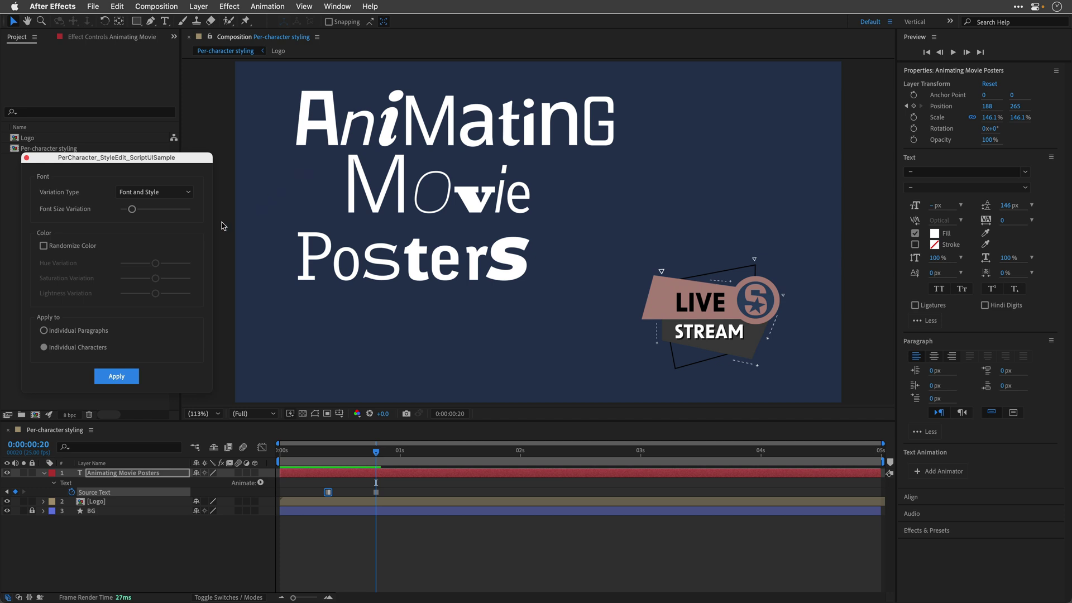
{"action": "left_click_drag", "start_coordinate": [132, 210], "coordinate": [177, 210]}
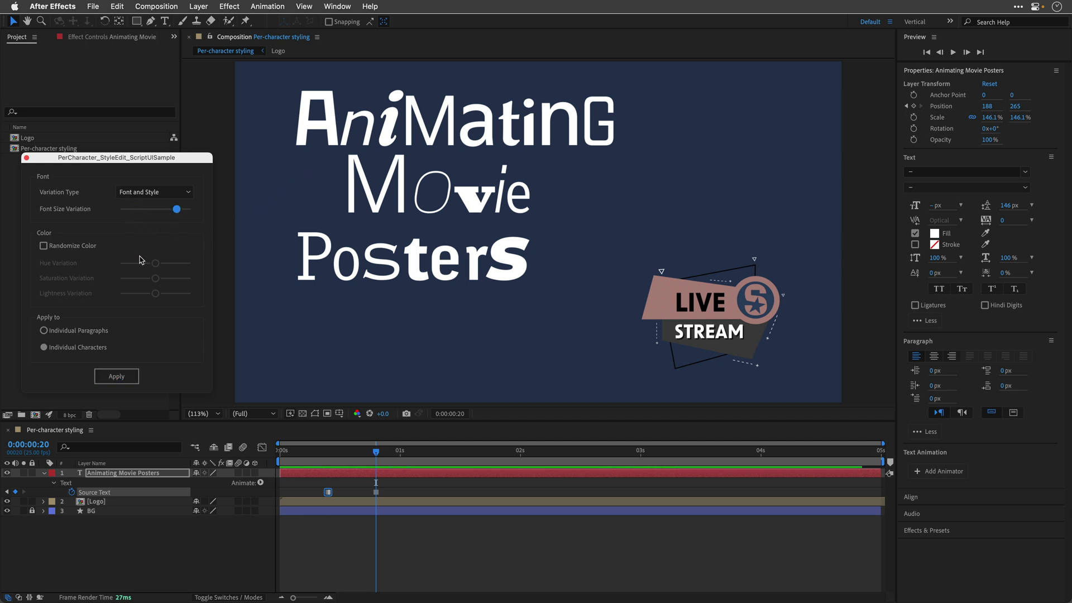
{"action": "left_click", "coordinate": [116, 379]}
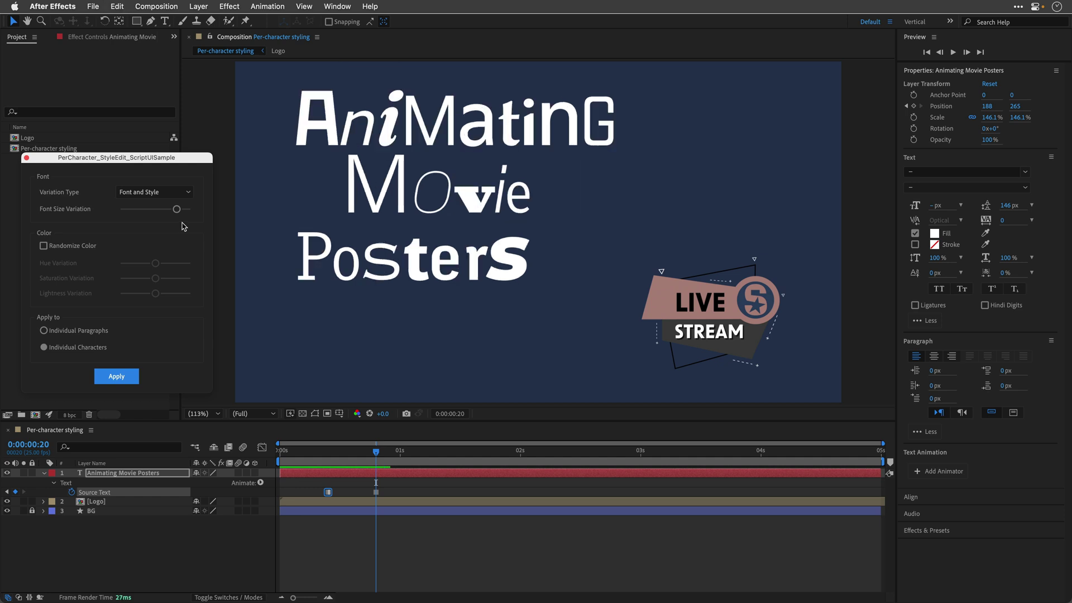
Apply random colours at 0:00:00:20, then raise hue variation and apply at 0:00:01:05
{"action": "left_click", "coordinate": [45, 246]}
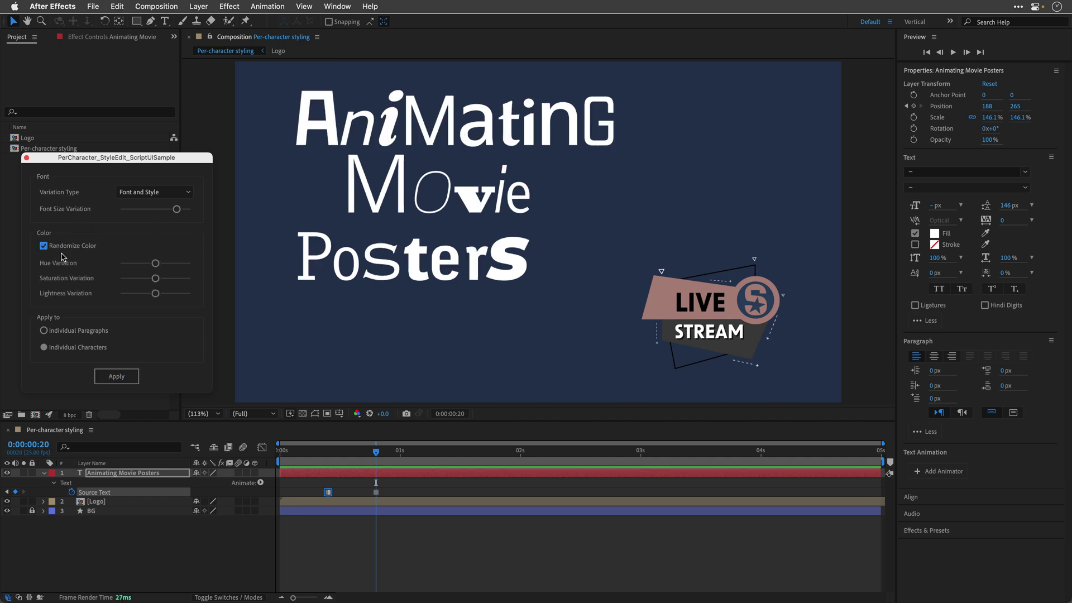
{"action": "left_click", "coordinate": [107, 379]}
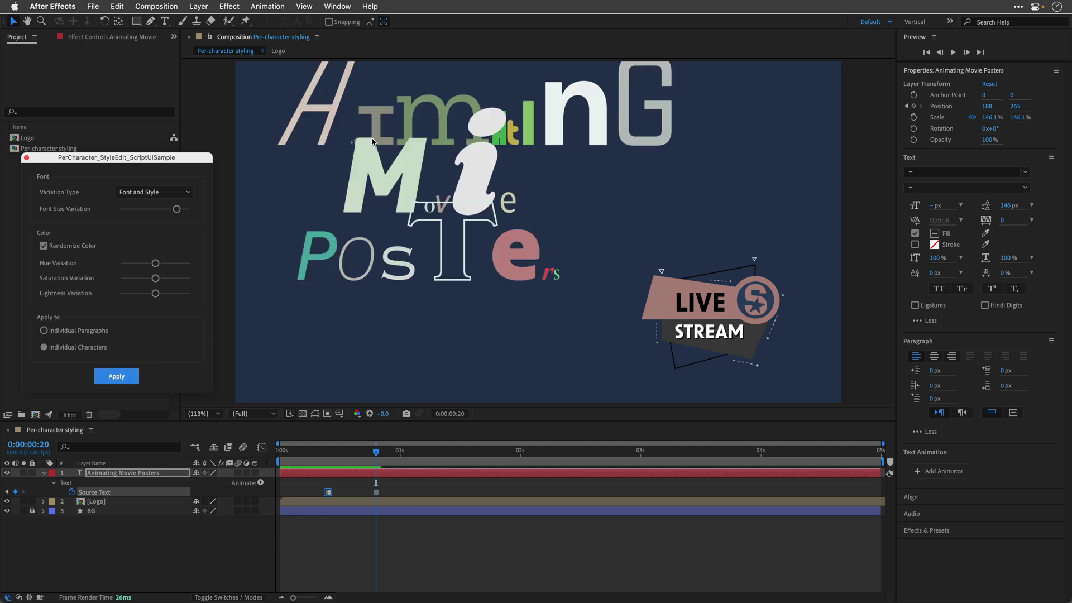
{"action": "left_click", "coordinate": [376, 454]}
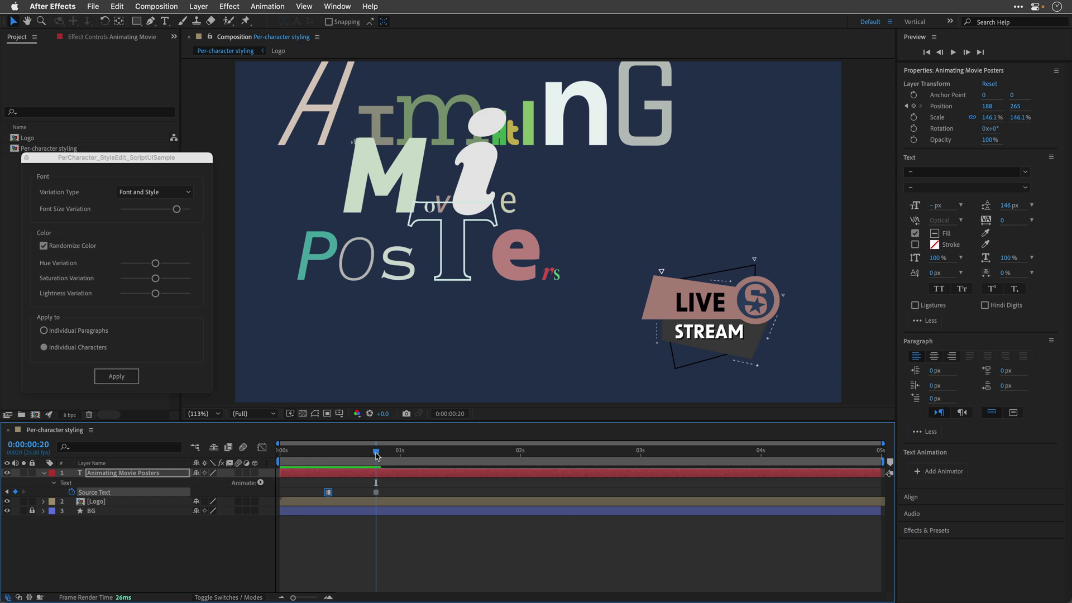
{"action": "left_click_drag", "start_coordinate": [376, 455], "coordinate": [425, 454]}
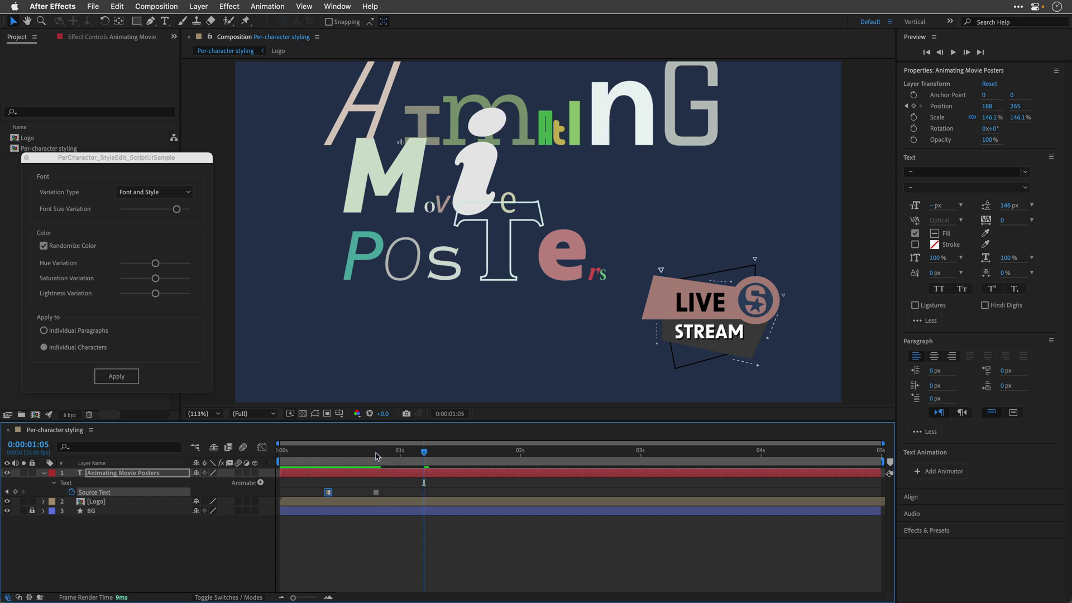
{"action": "left_click", "coordinate": [154, 264]}
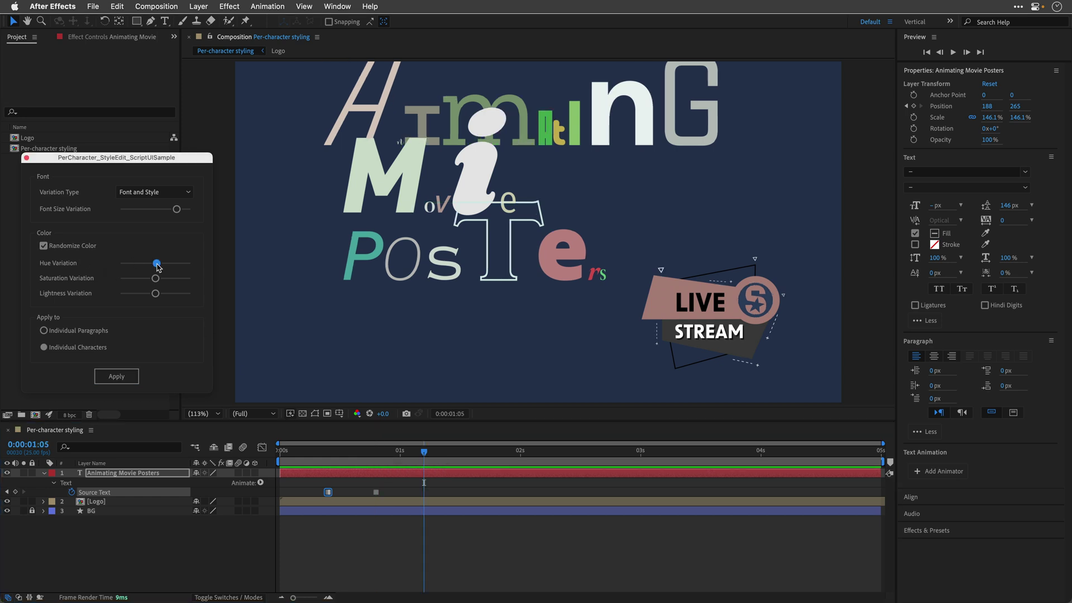
{"action": "mouse_move", "coordinate": [157, 264]}
{"action": "left_mouse_down"}
{"action": "mouse_move", "coordinate": [181, 264]}
{"action": "mouse_move", "coordinate": [137, 296]}
{"action": "left_mouse_up"}
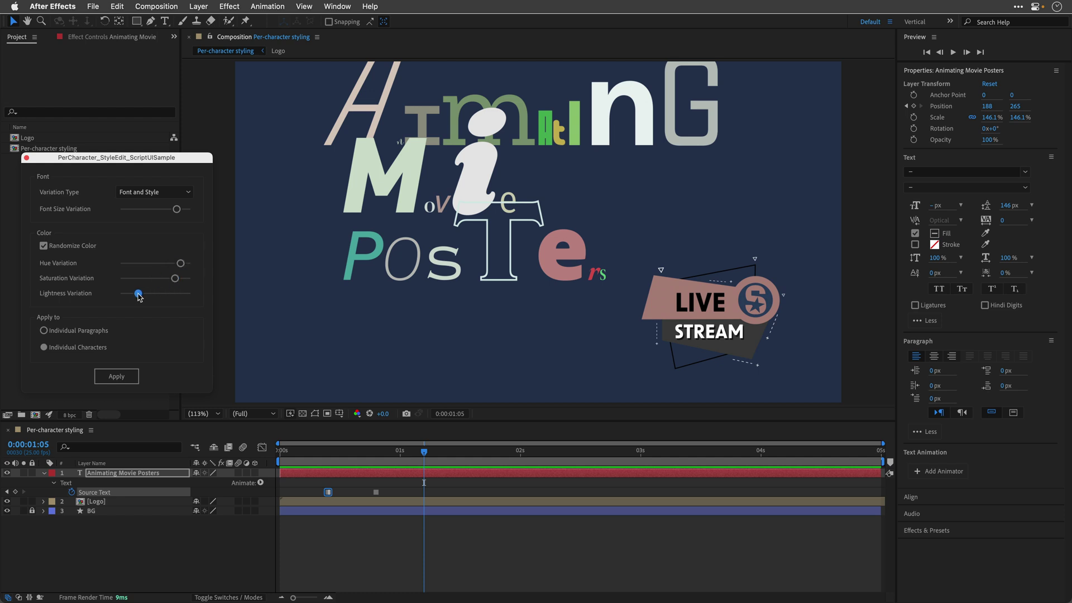
{"action": "left_click", "coordinate": [117, 377]}
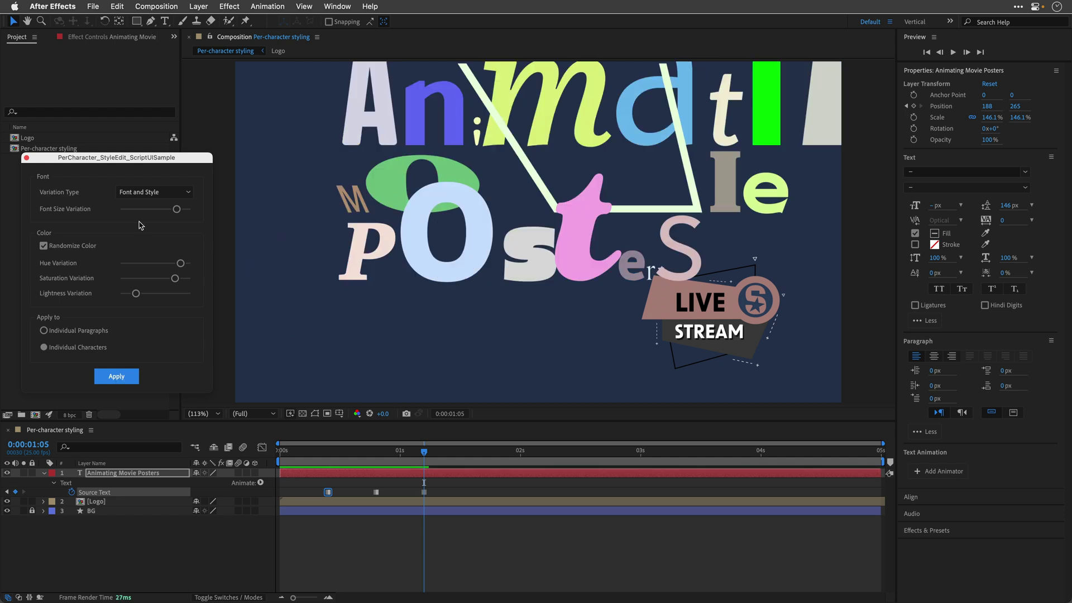
Reduce the Font Size Variation and apply the milder restyle
{"action": "left_click_drag", "start_coordinate": [176, 208], "coordinate": [157, 216]}
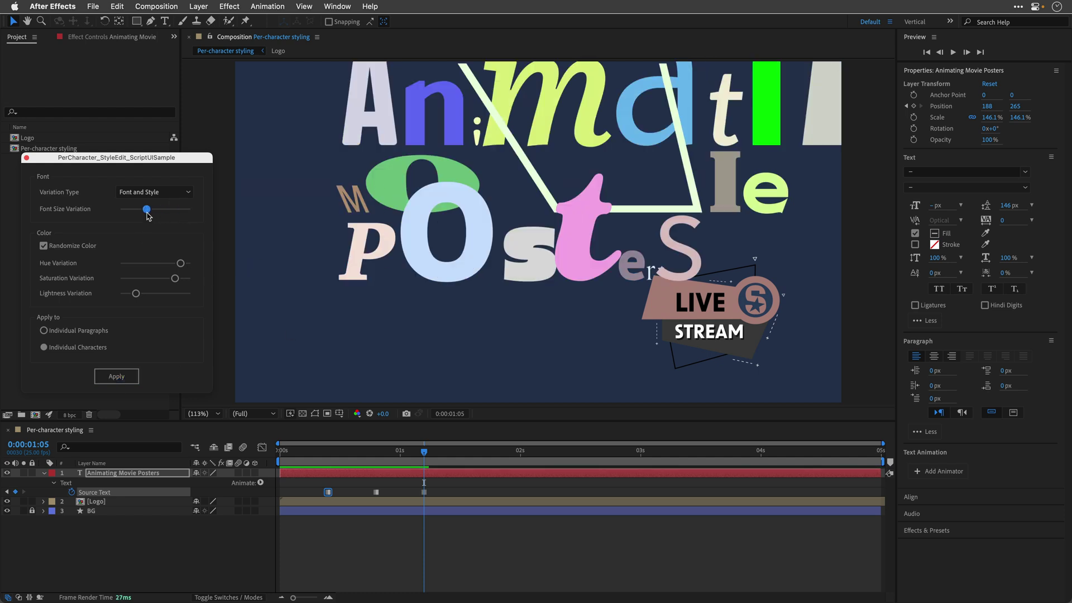
{"action": "left_click_drag", "start_coordinate": [147, 215], "coordinate": [143, 216]}
{"action": "left_click", "coordinate": [124, 378]}
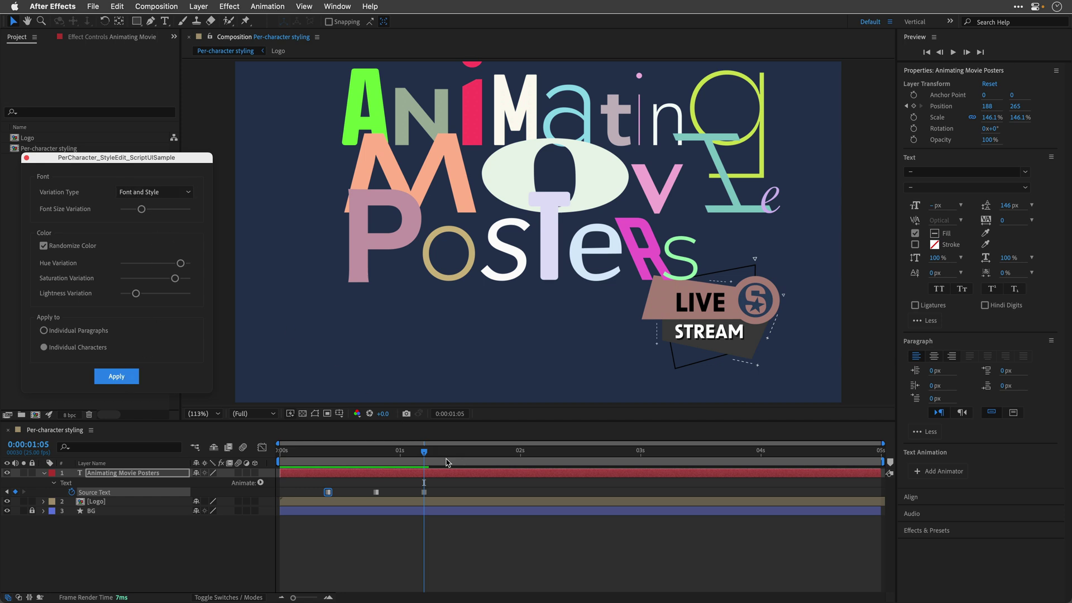
Add another restyled keyframe at 0:00:01:15, then scrub back to review
{"action": "left_click", "coordinate": [422, 435]}
{"action": "key", "text": "shift+Page_Down"}
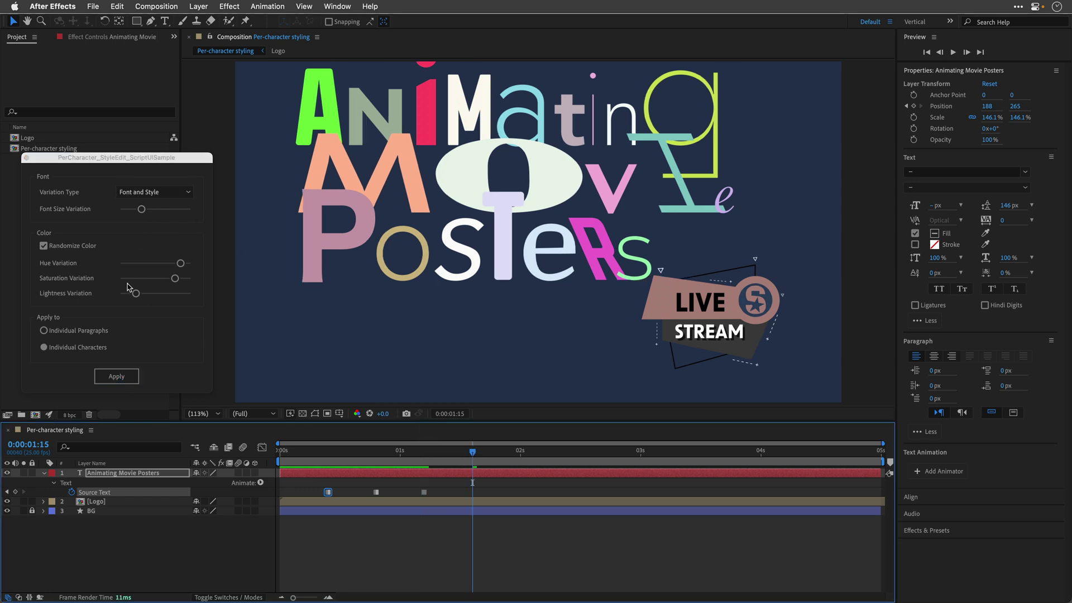
{"action": "left_click", "coordinate": [116, 376]}
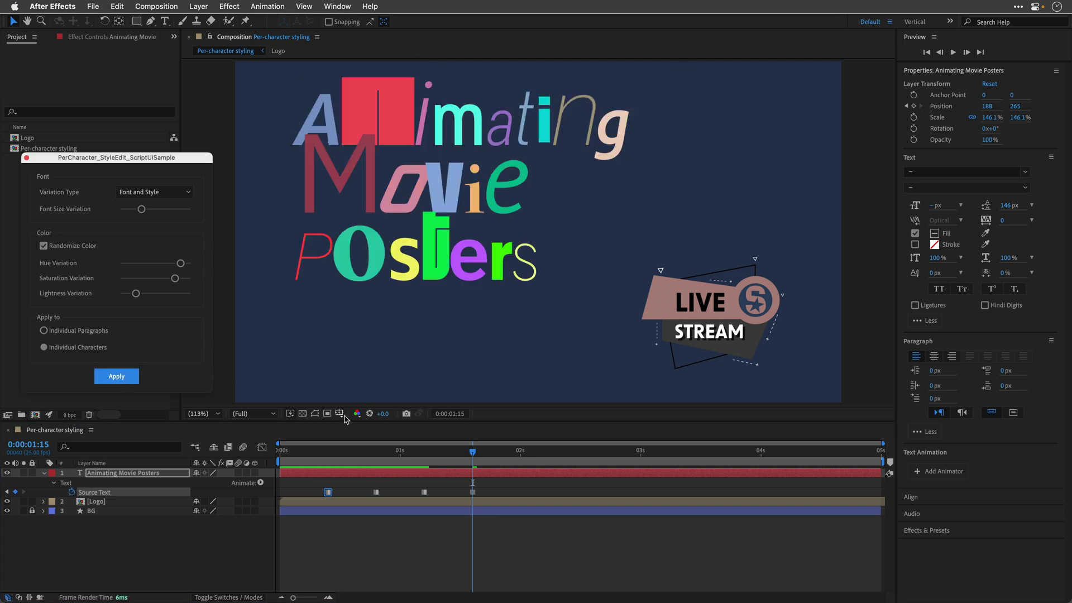
{"action": "left_click_drag", "start_coordinate": [308, 454], "coordinate": [554, 454]}
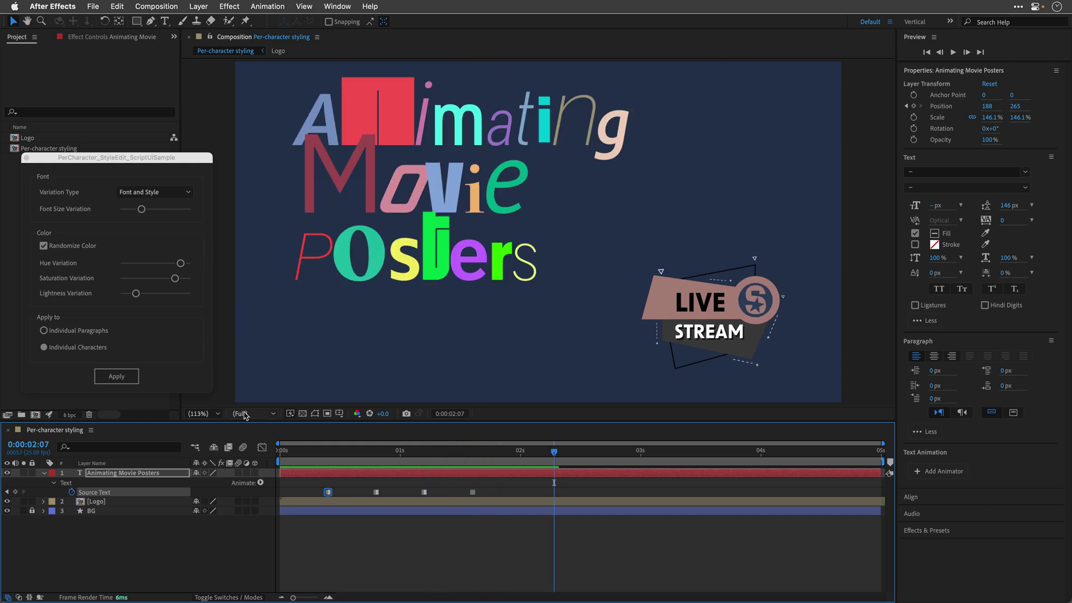
Delete the three later coloured Source Text keyframes and return to 0:00:00:10
{"action": "left_click_drag", "start_coordinate": [491, 489], "coordinate": [360, 499]}
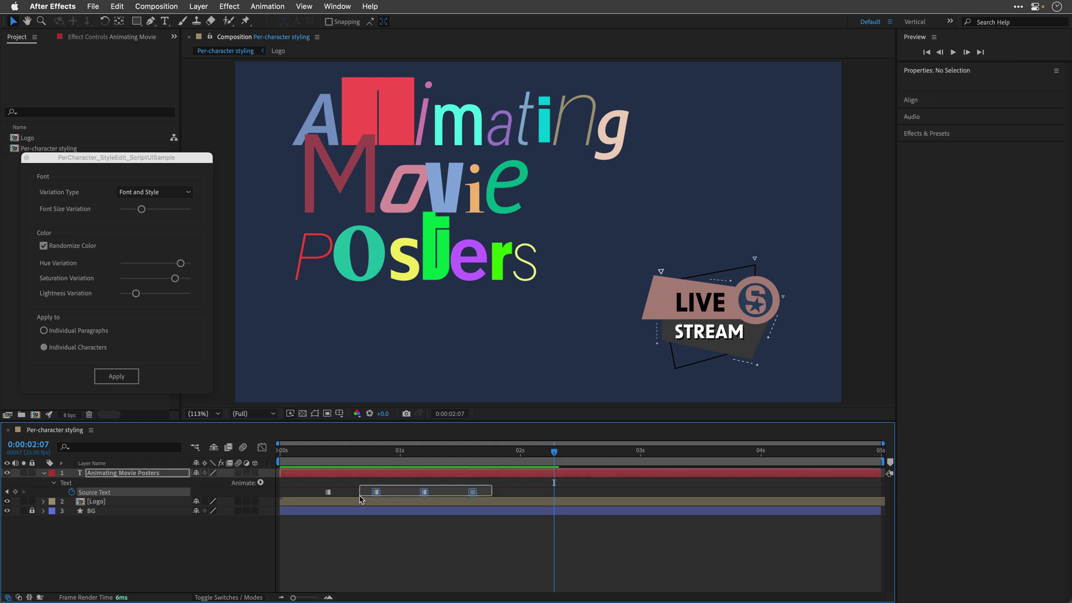
{"action": "key", "text": "Delete"}
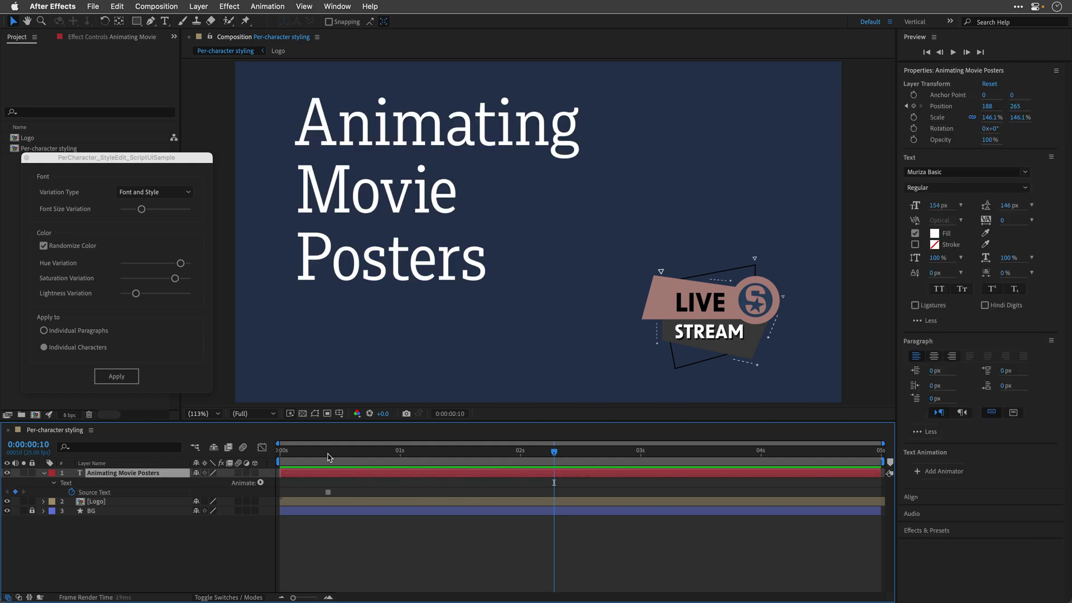
{"action": "left_click", "coordinate": [327, 453]}
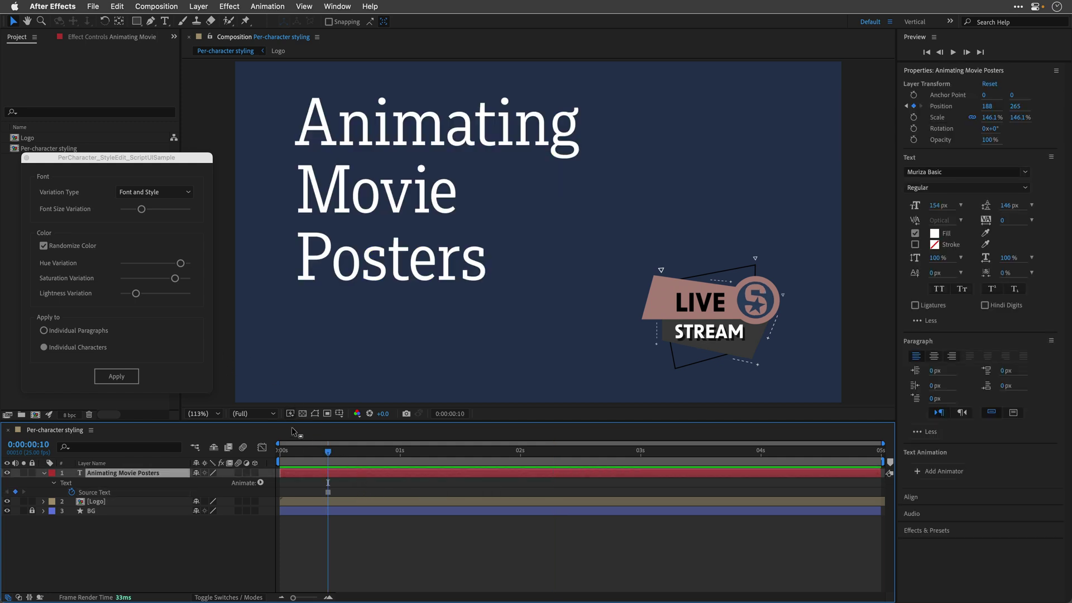
At 0:00:00:20, turn off Randomize Color and lower the Font Size Variation
{"action": "key", "text": "shift+Page_Down"}
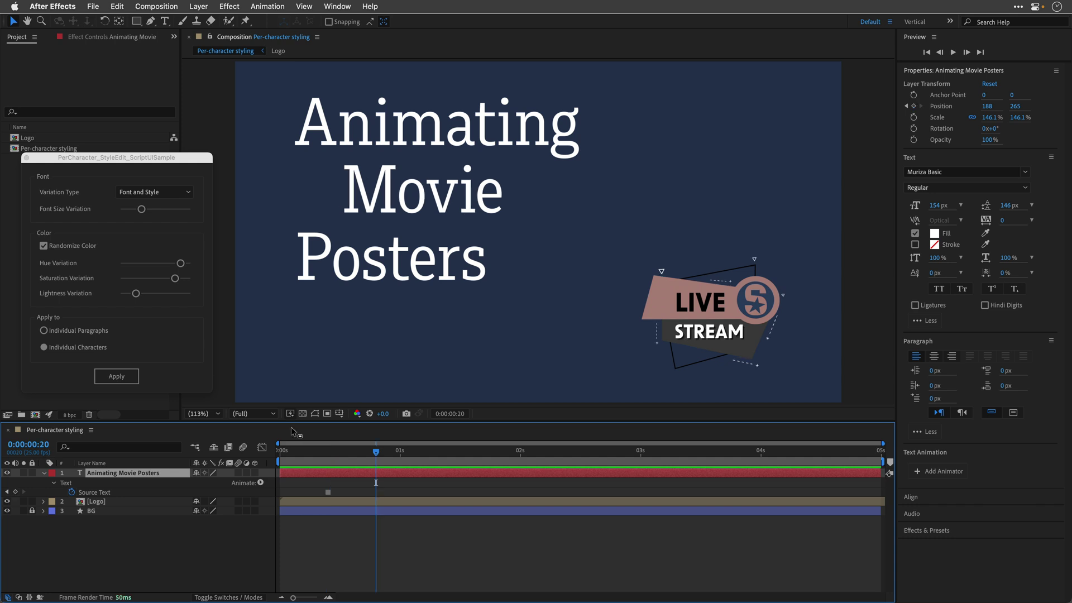
{"action": "left_click", "coordinate": [45, 246]}
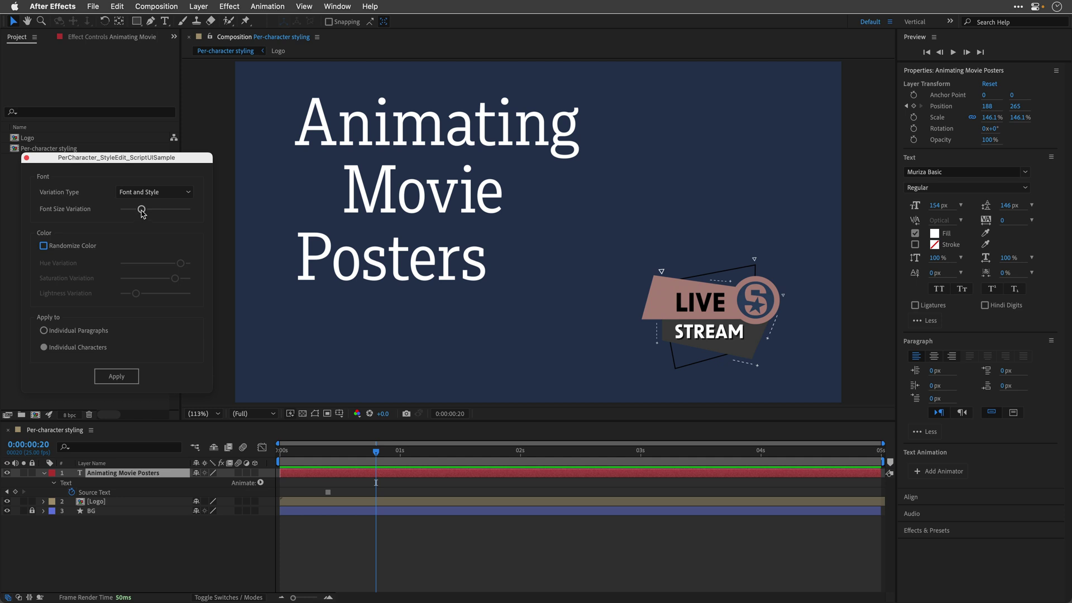
{"action": "left_click_drag", "start_coordinate": [141, 213], "coordinate": [132, 216]}
Apply random white fonts at 0:00:00:20, then again at 0:00:01:05 with lower size variation
{"action": "left_click", "coordinate": [117, 376]}
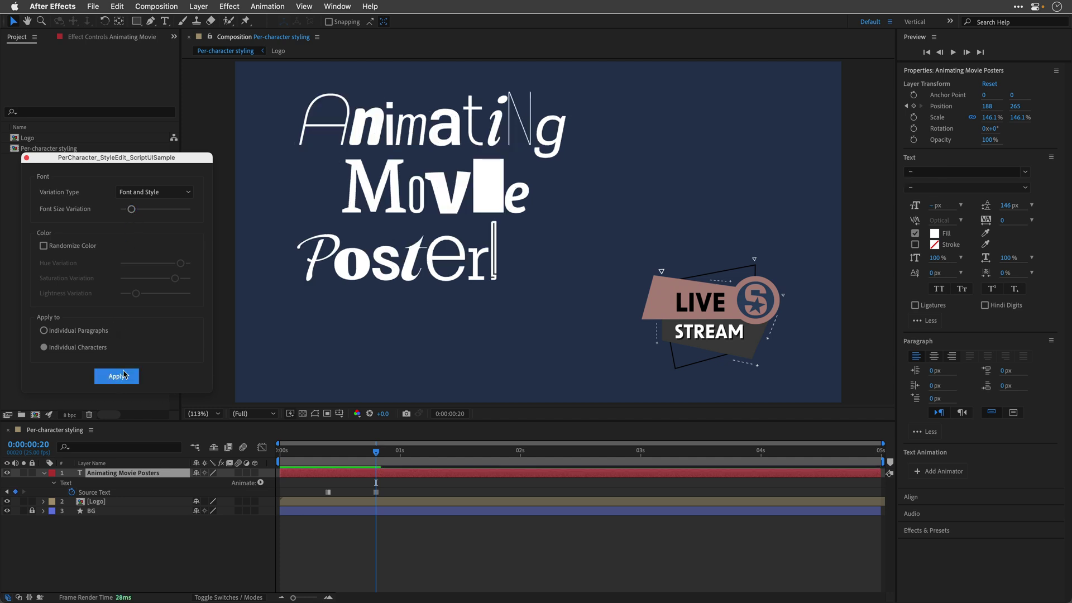
{"action": "left_click", "coordinate": [221, 430]}
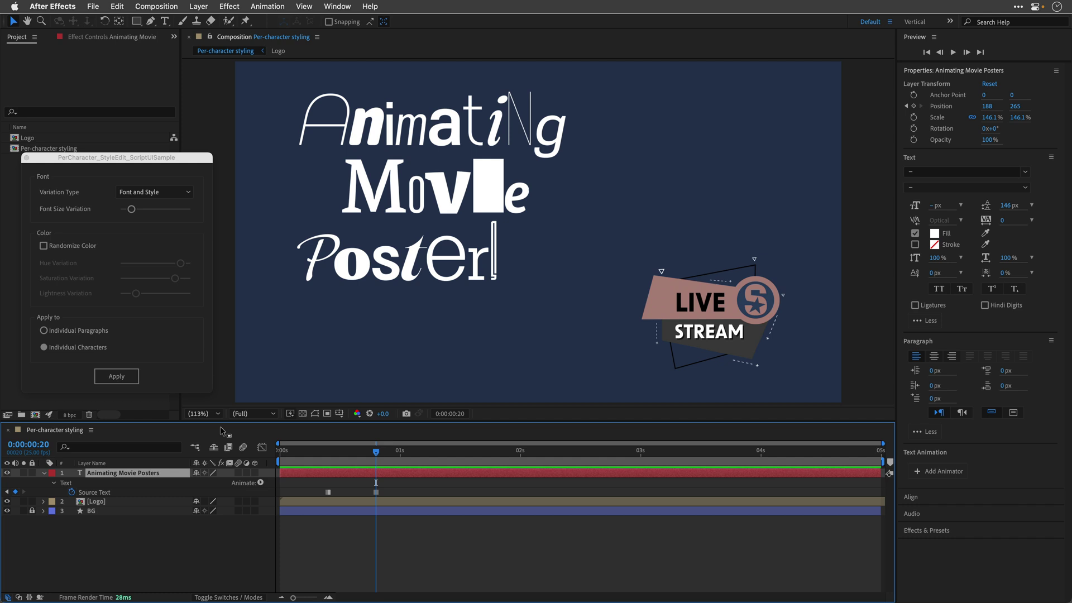
{"action": "key", "text": "space"}
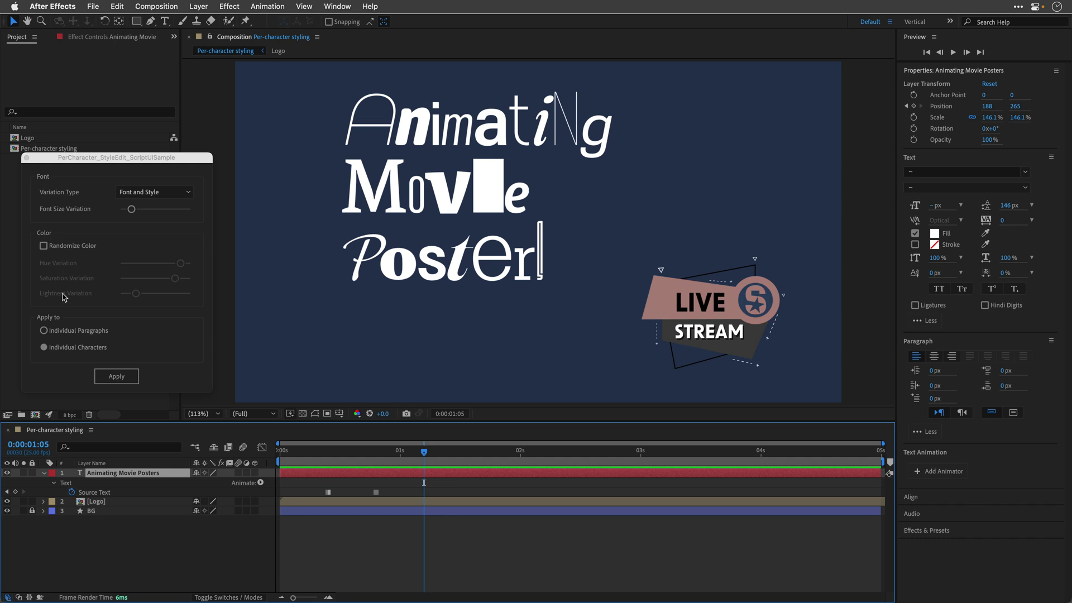
{"action": "left_click", "coordinate": [111, 378]}
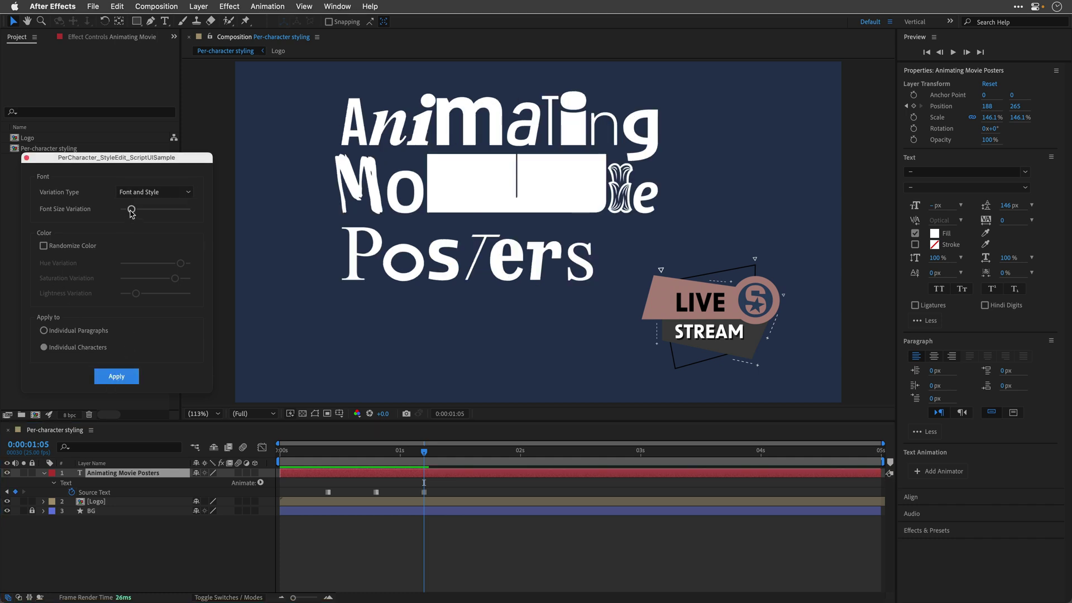
{"action": "left_click", "coordinate": [131, 211]}
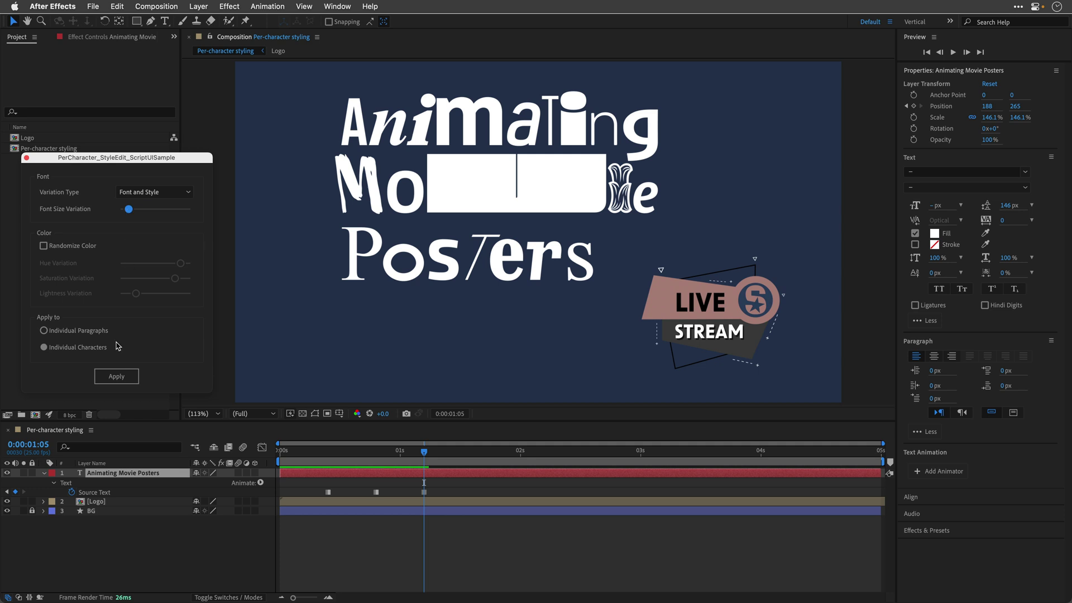
{"action": "left_click", "coordinate": [117, 377]}
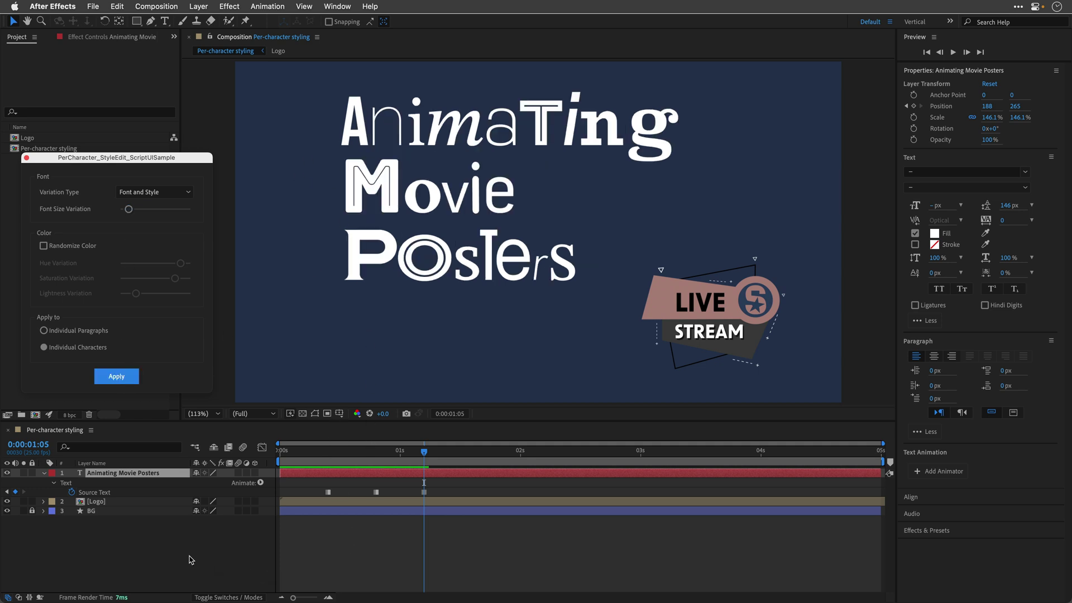
Add random-font keyframes at 0:00:01:15 and ten frames later
{"action": "left_click", "coordinate": [234, 426]}
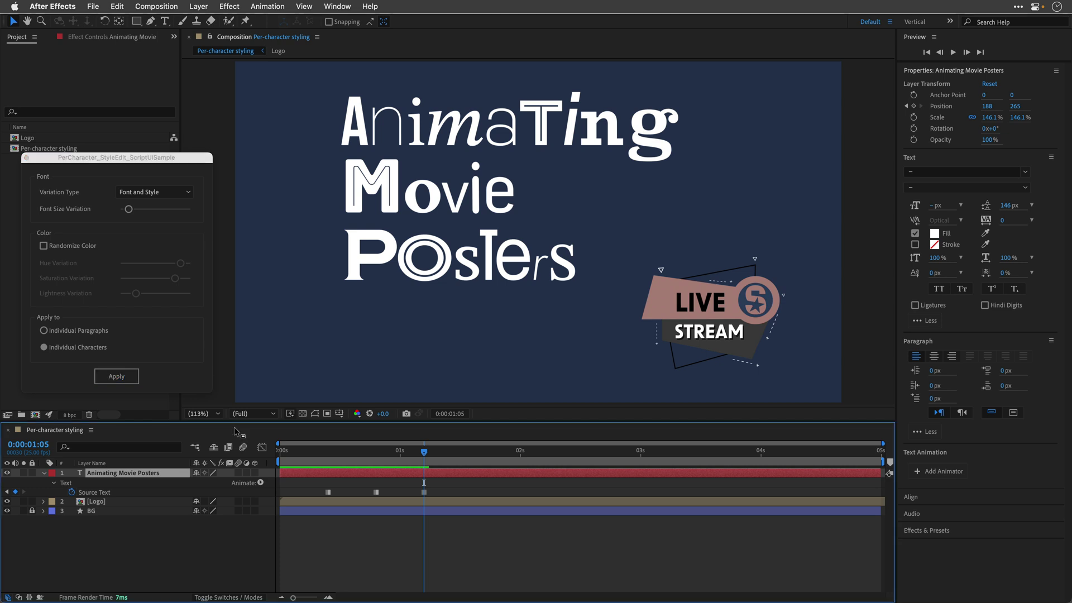
{"action": "key", "text": "shift+Page_Down"}
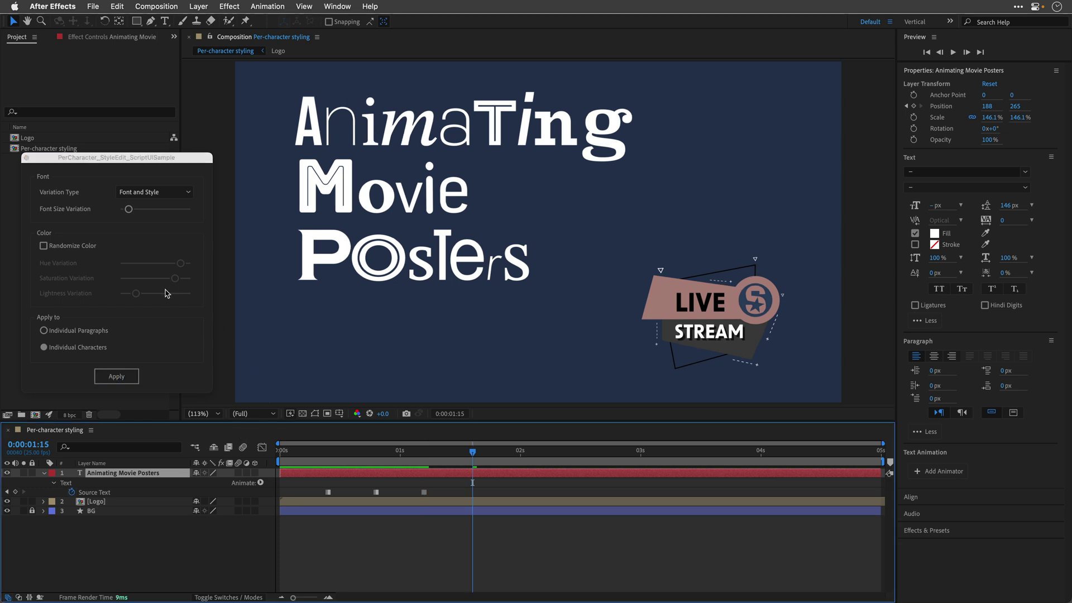
{"action": "left_click", "coordinate": [120, 381]}
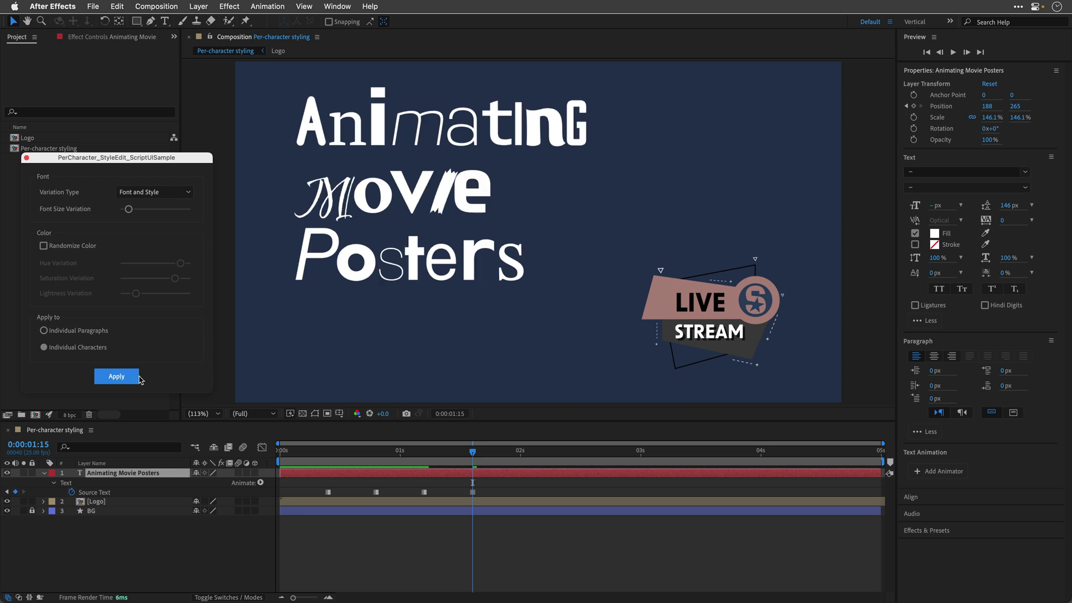
{"action": "left_click", "coordinate": [156, 434]}
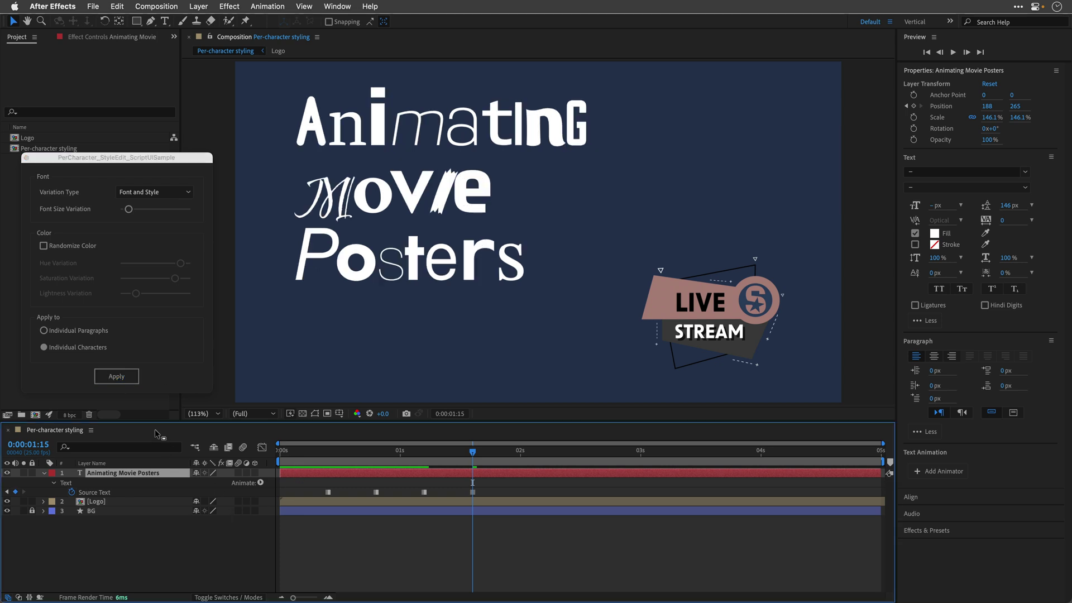
{"action": "key", "text": "shift+Page_Down"}
{"action": "left_click", "coordinate": [122, 378]}
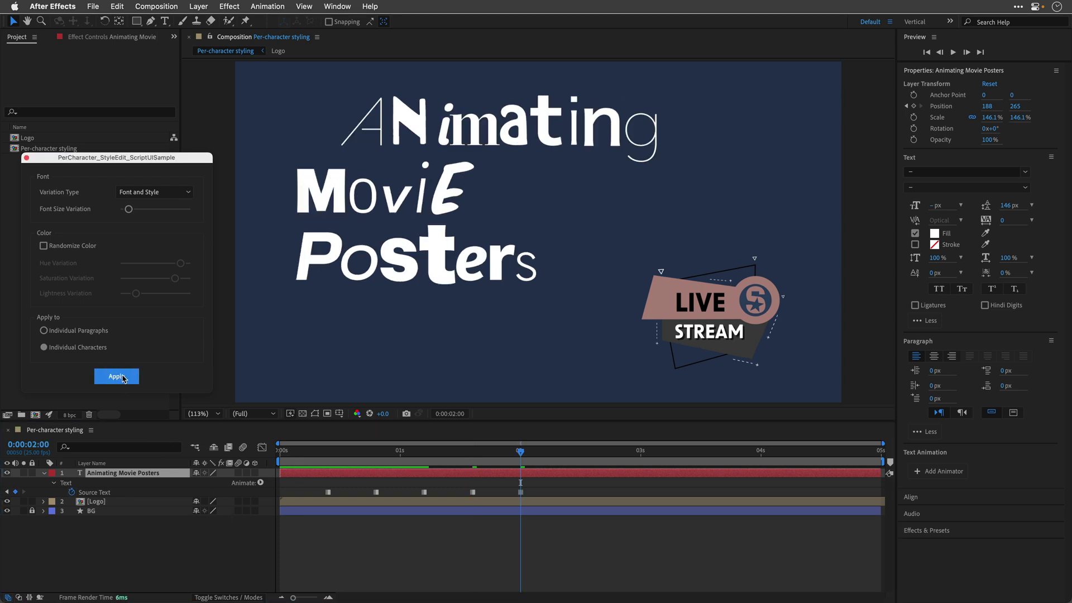
Add two more random-font keyframes ten frames apart, reaching 0:00:02:20
{"action": "left_click", "coordinate": [187, 440]}
{"action": "key", "text": "shift+Page_Down"}
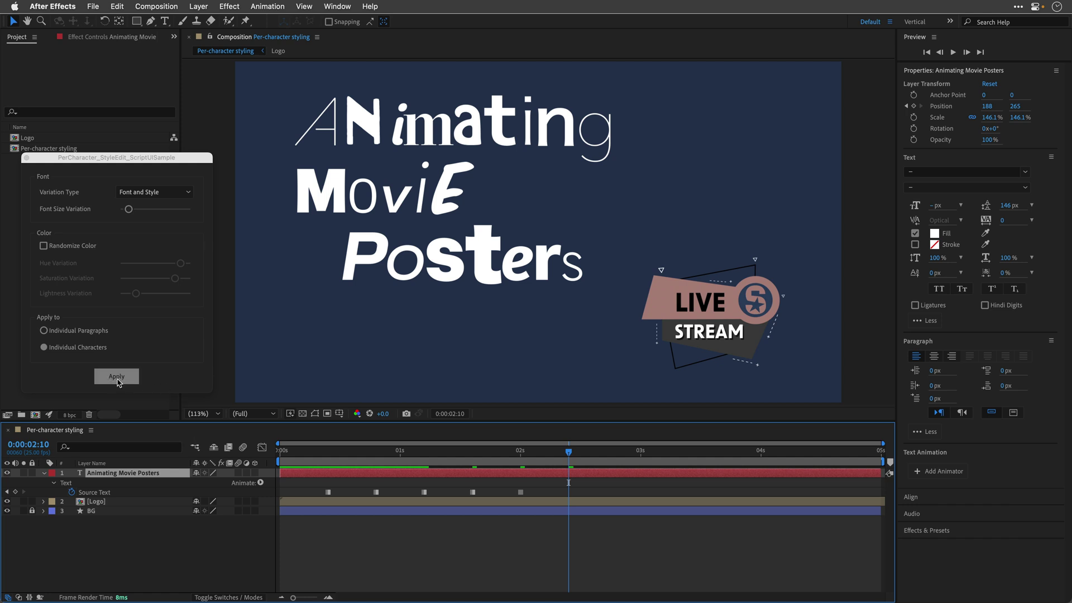
{"action": "left_click", "coordinate": [117, 377]}
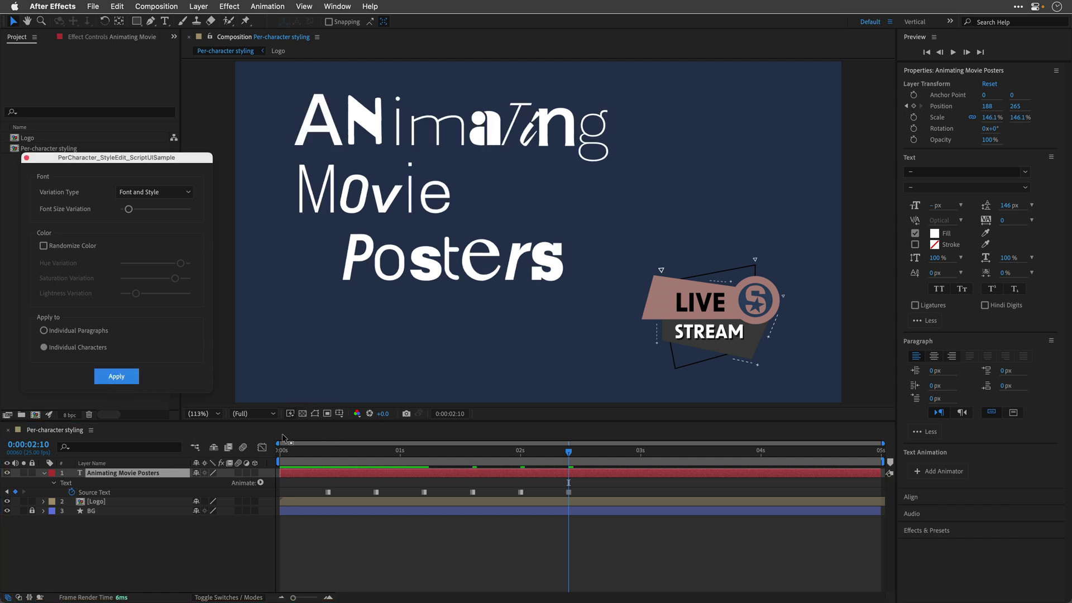
{"action": "left_click", "coordinate": [273, 433]}
{"action": "key", "text": "shift+Page_Down"}
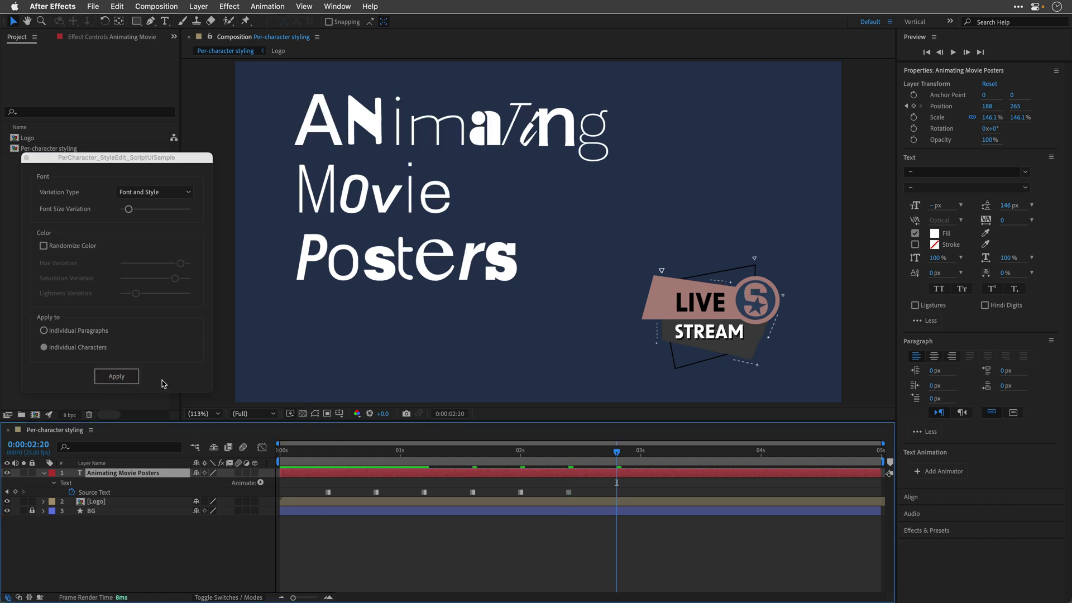
{"action": "left_click", "coordinate": [116, 376]}
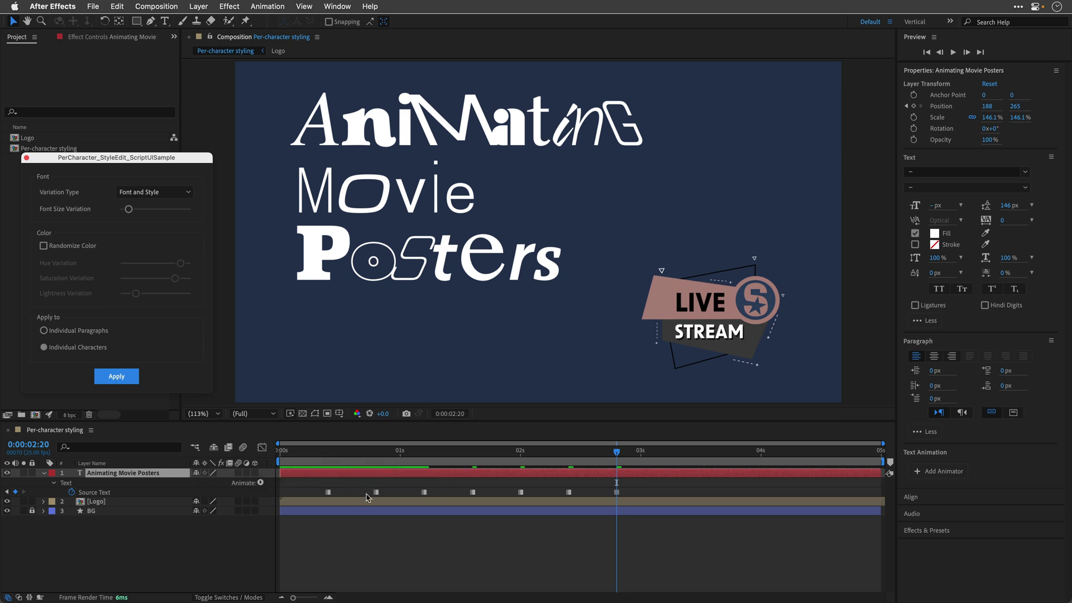
On an earlier font keyframe, turn the M of Movie black
{"action": "left_click", "coordinate": [9, 493]}
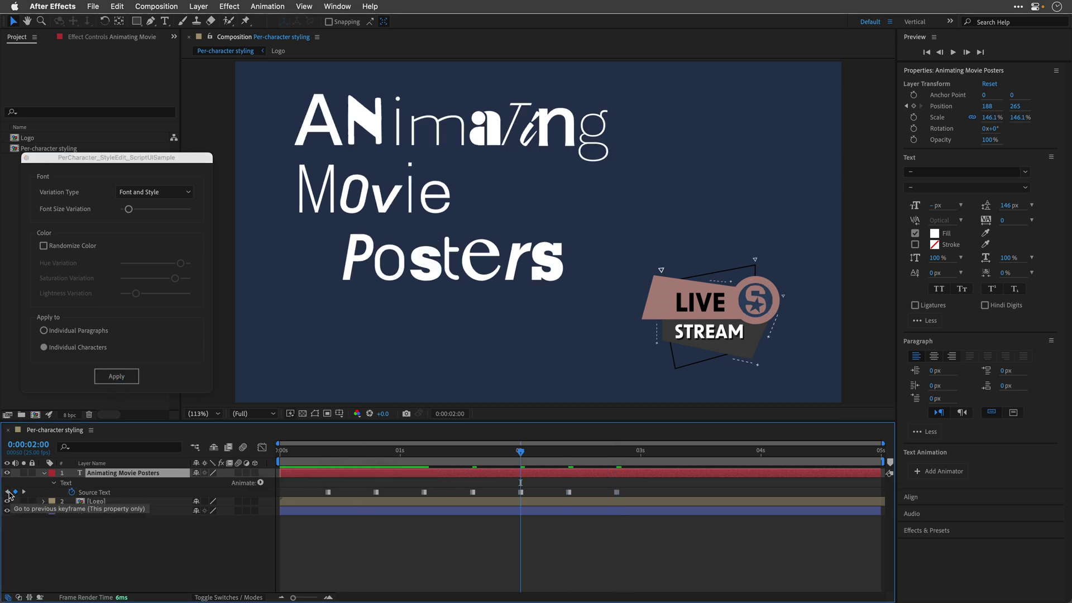
{"action": "left_click", "coordinate": [9, 492]}
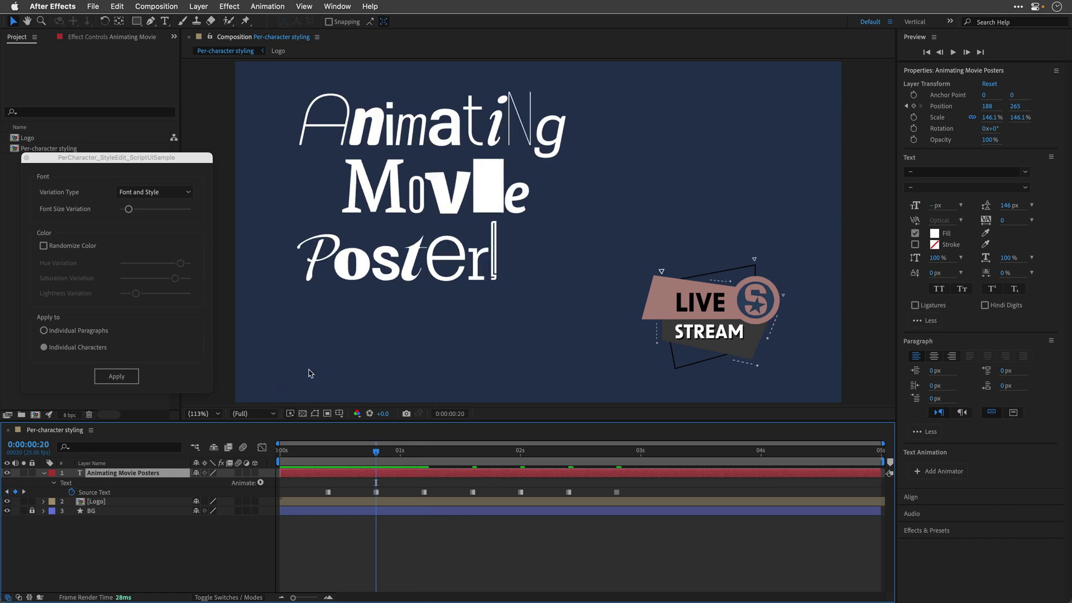
{"action": "double_click", "coordinate": [375, 186]}
{"action": "left_click_drag", "start_coordinate": [392, 185], "coordinate": [360, 184]}
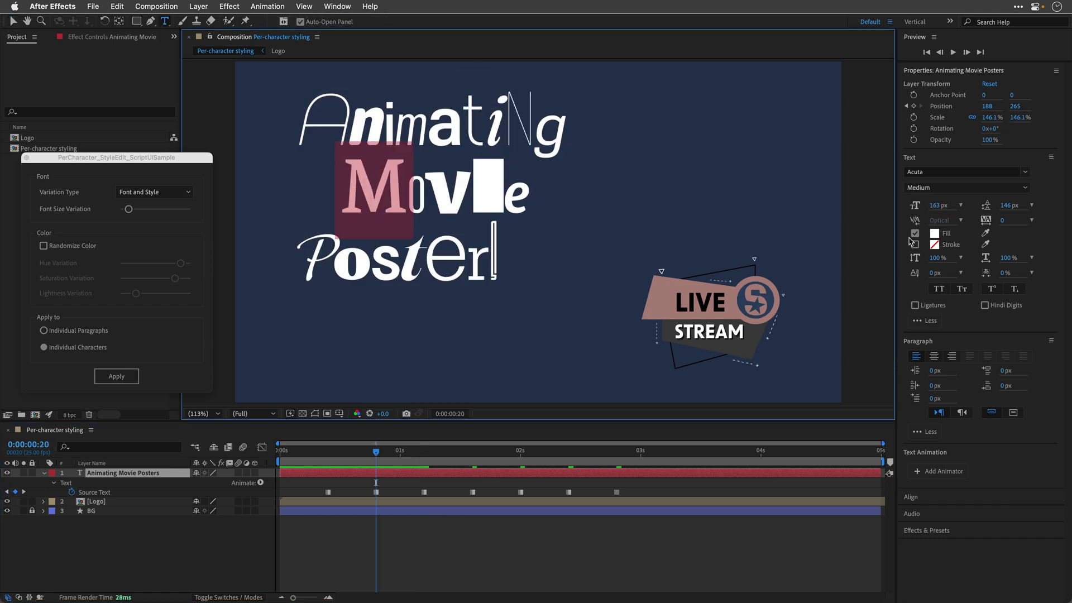
{"action": "left_click", "coordinate": [992, 235]}
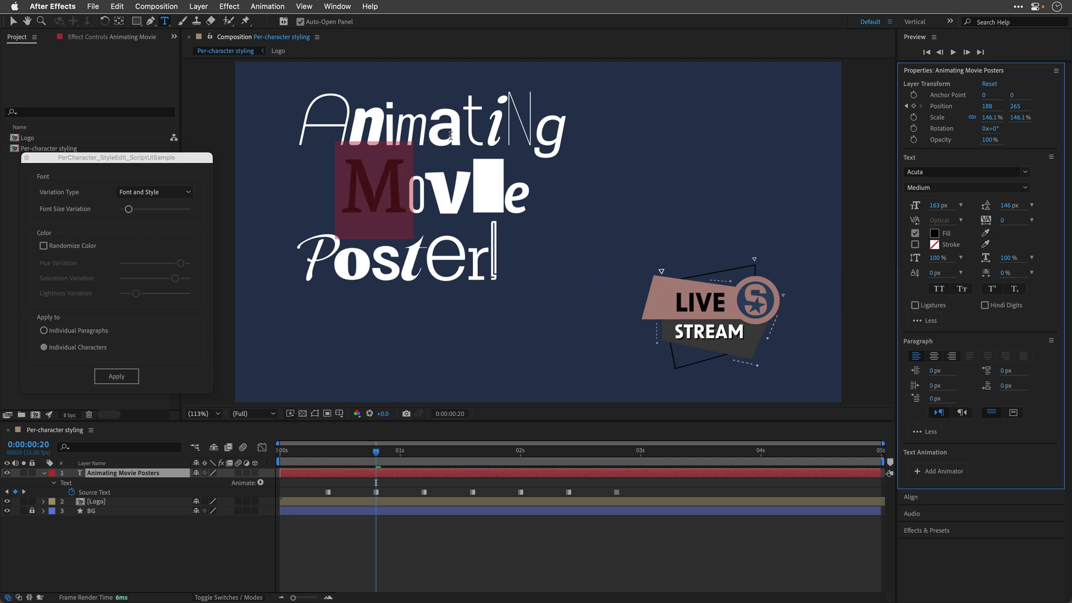
Make an a in Animating black using the eyedropper, then finish text editing
{"action": "left_click_drag", "start_coordinate": [434, 125], "coordinate": [462, 125]}
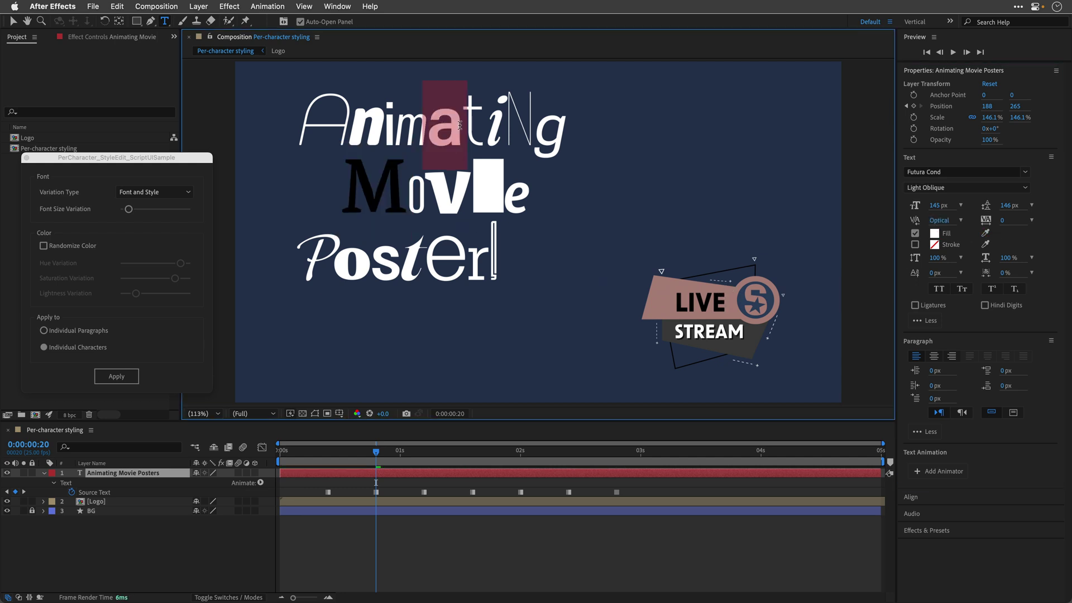
{"action": "left_click", "coordinate": [986, 234]}
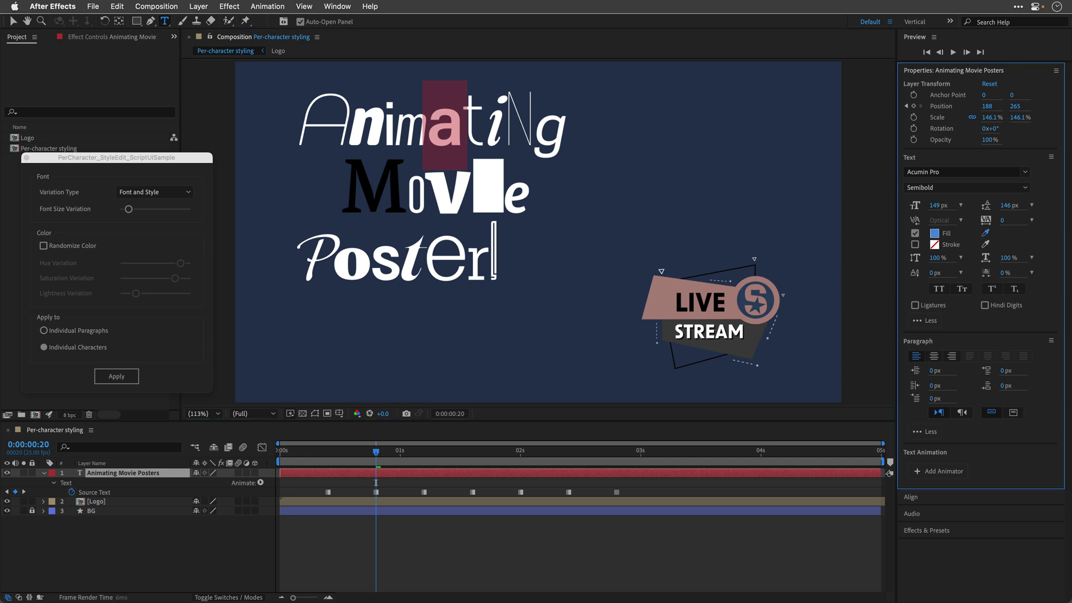
{"action": "left_click", "coordinate": [699, 291]}
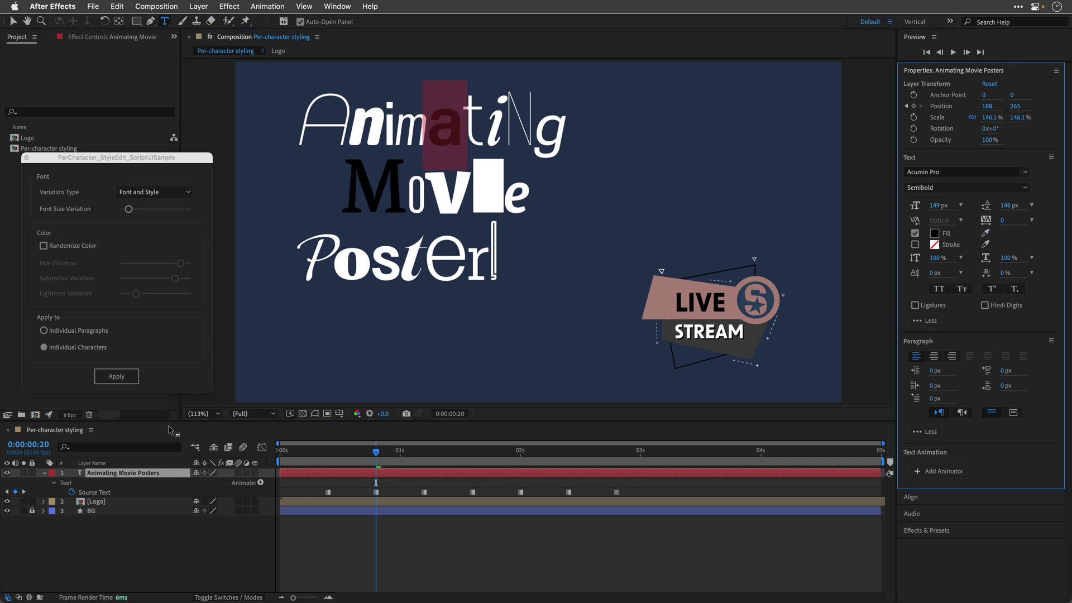
{"action": "left_click", "coordinate": [139, 428]}
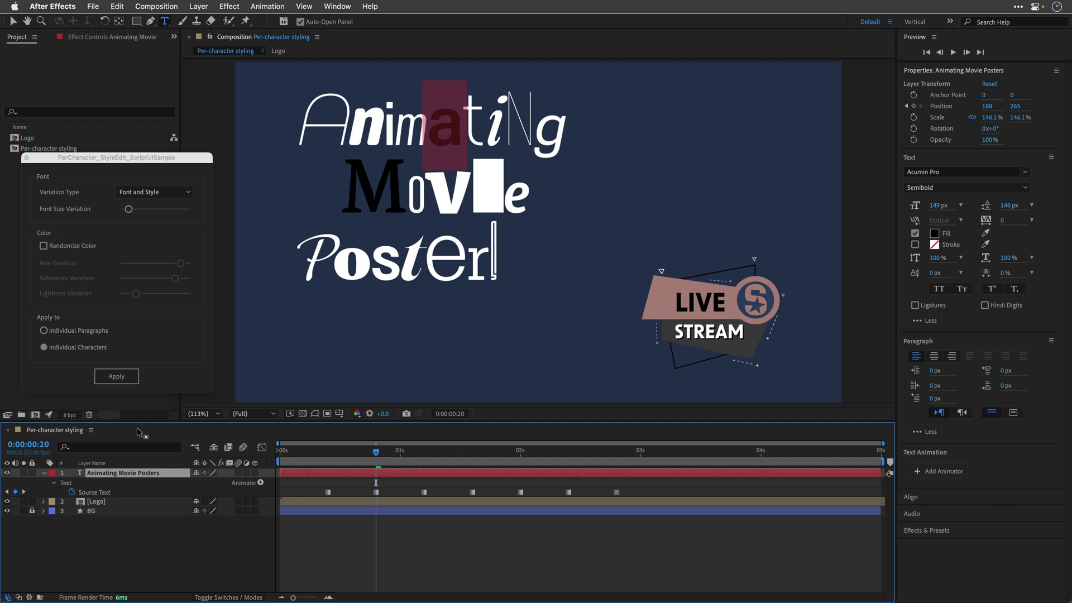
{"action": "left_click", "coordinate": [375, 492]}
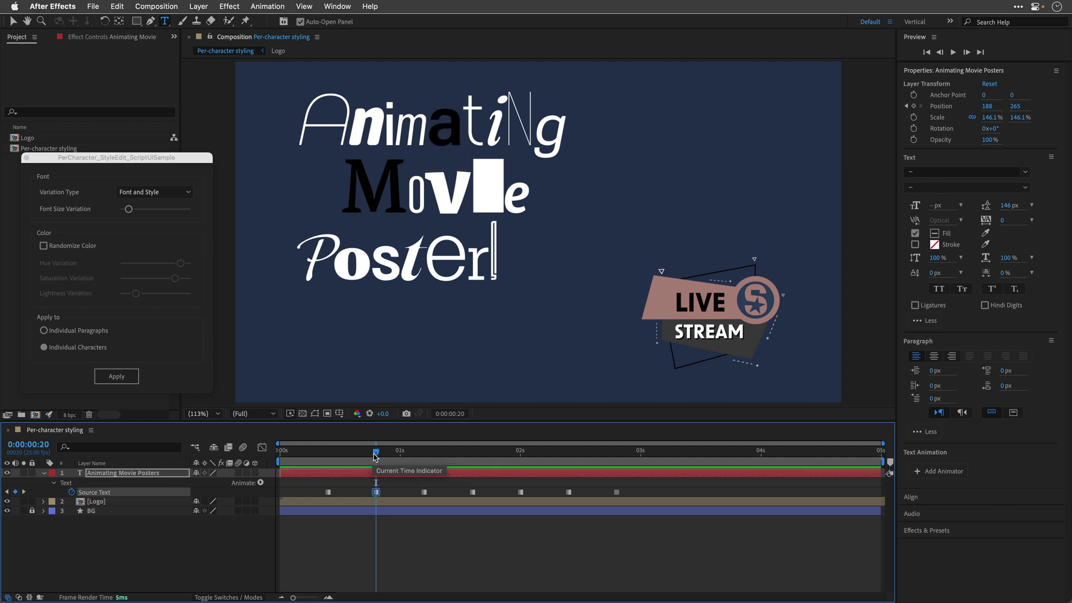
On the next font keyframe, recolour the M and an a black, then advance to the two-second keyframe
{"action": "left_click", "coordinate": [425, 457]}
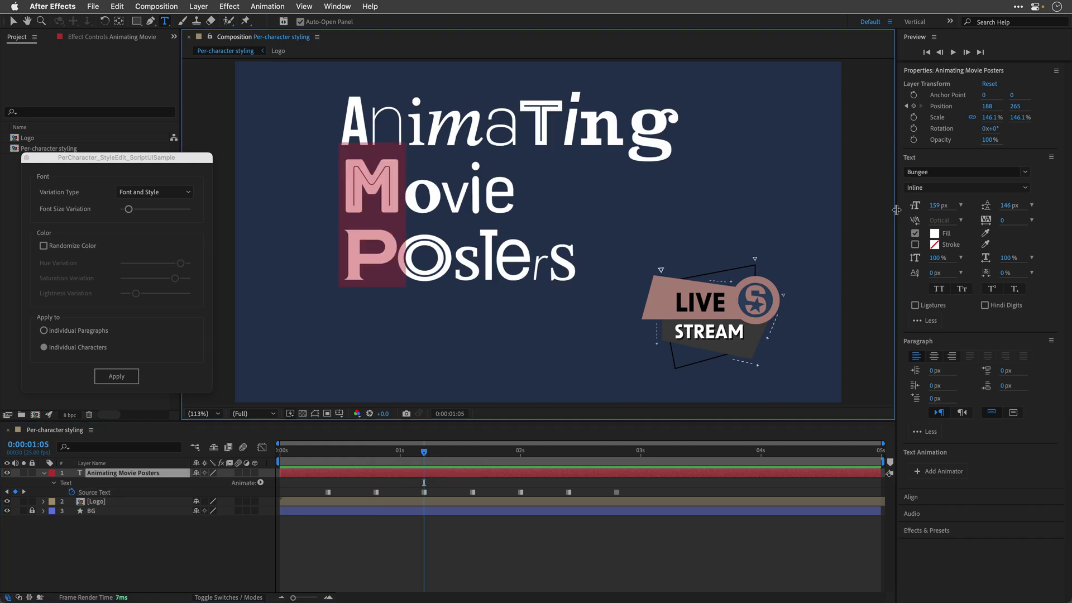
{"action": "left_click", "coordinate": [985, 235]}
{"action": "left_click", "coordinate": [933, 410]}
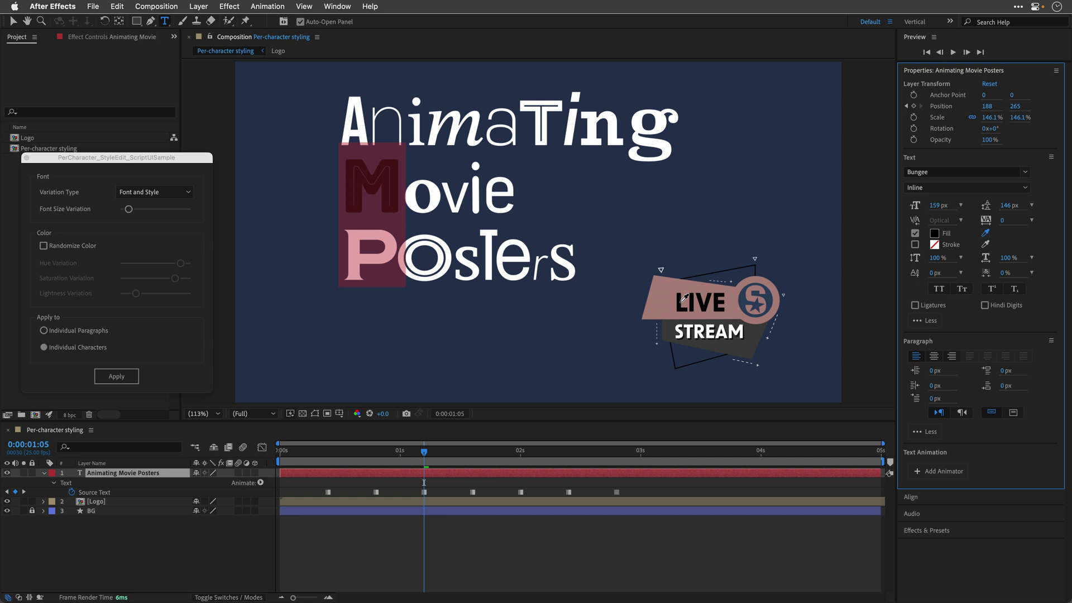
{"action": "left_click_drag", "start_coordinate": [482, 125], "coordinate": [513, 125]}
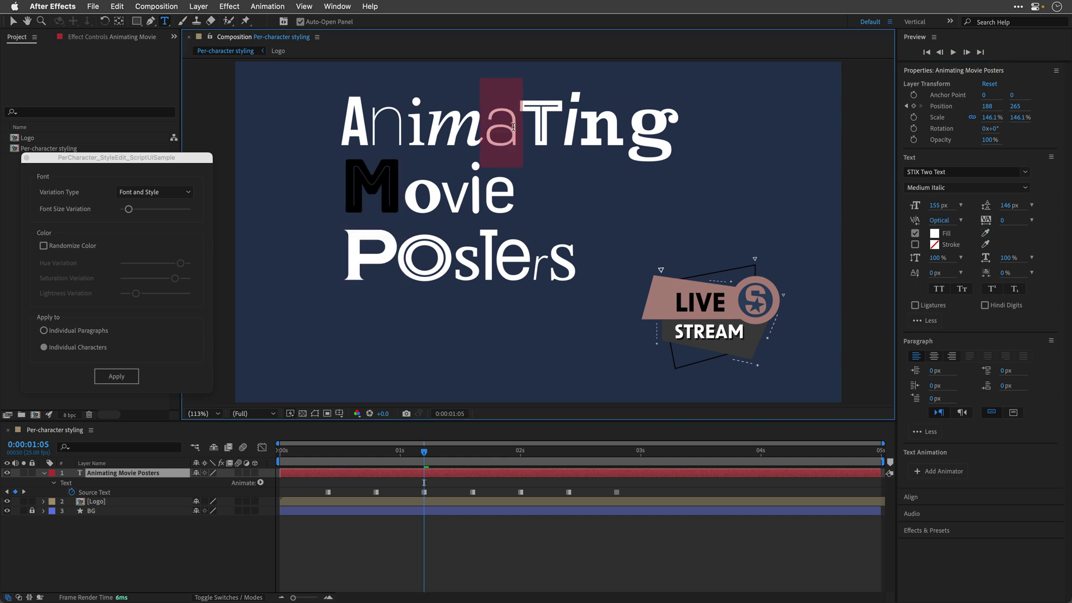
{"action": "left_click", "coordinate": [985, 234]}
{"action": "left_click", "coordinate": [541, 409]}
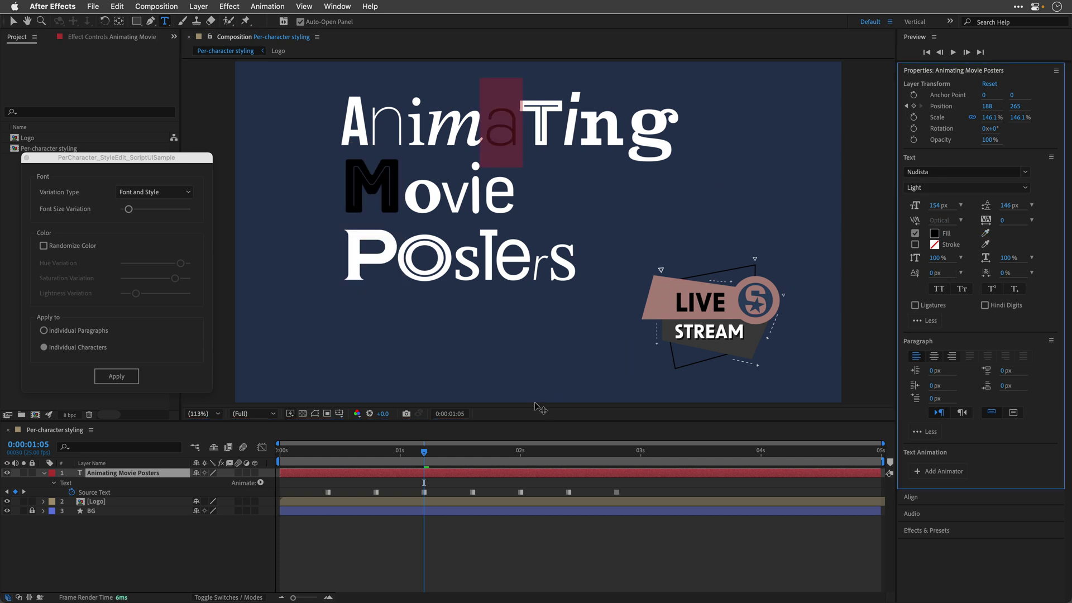
{"action": "left_click", "coordinate": [472, 453]}
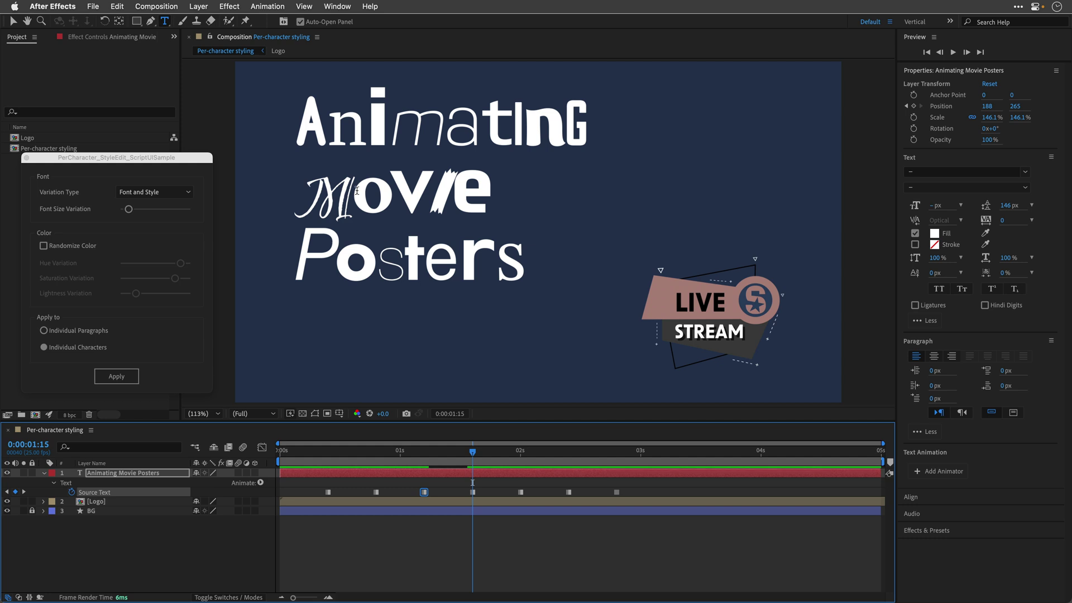
{"action": "left_click", "coordinate": [369, 259]}
{"action": "key", "text": "k"}
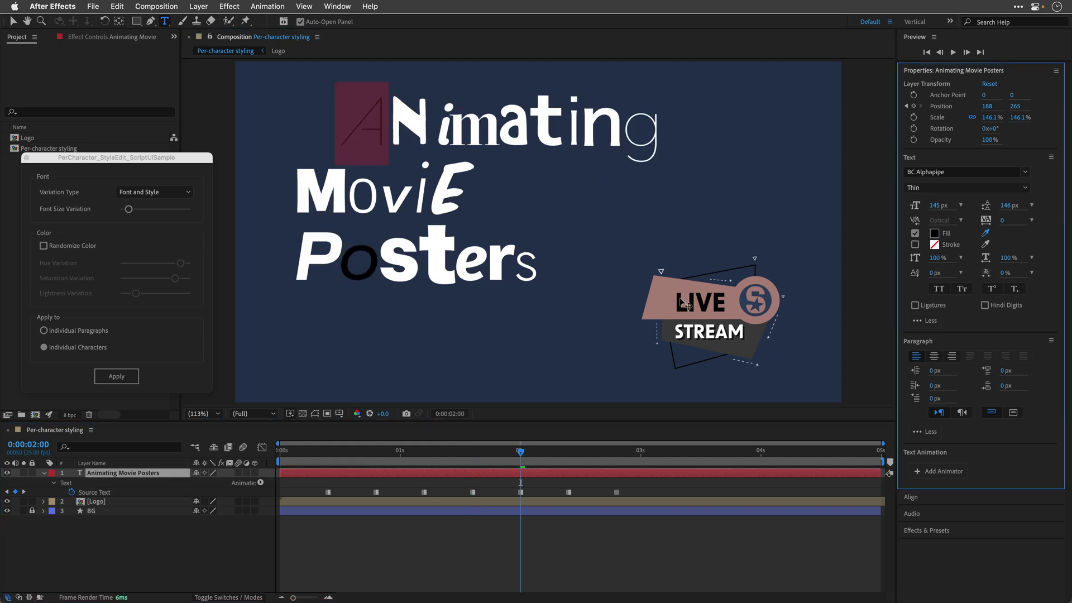
Deselect the title and preview the font-cycling animation from the start
{"action": "left_click", "coordinate": [505, 486]}
{"action": "key", "text": "Home"}
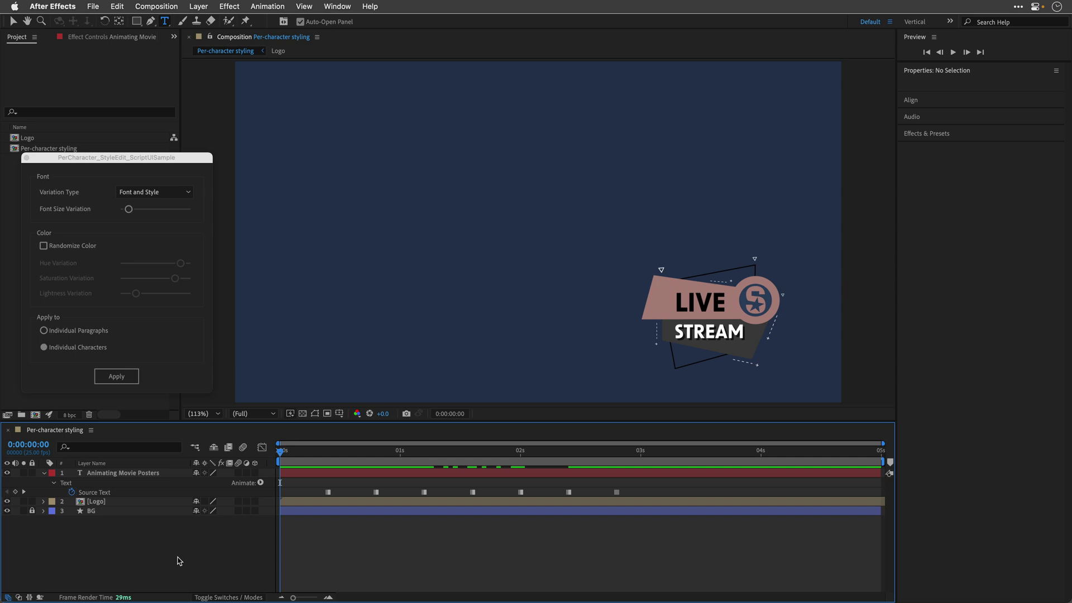
{"action": "key", "text": "space"}
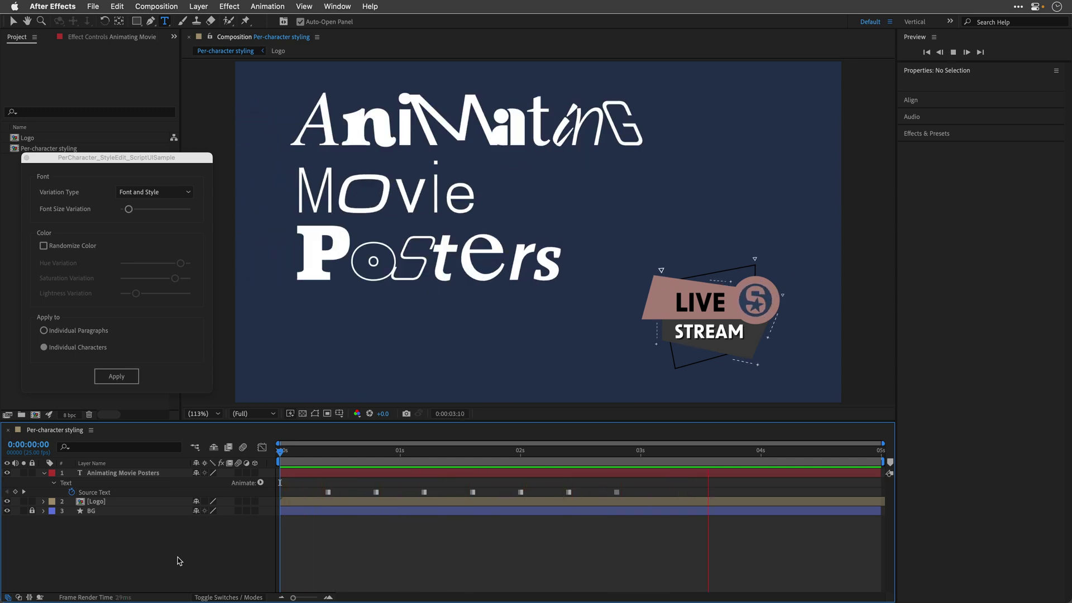
Move the playhead to 0:00:03:05 and select the first, original-font Source Text keyframe
{"action": "left_click", "coordinate": [618, 453]}
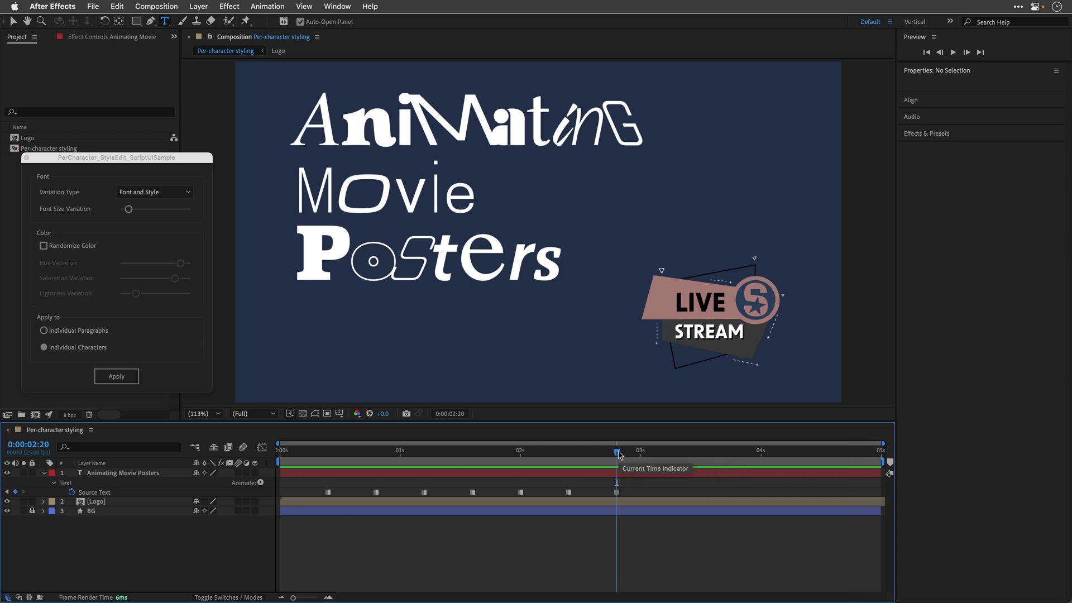
{"action": "key", "text": "shift+Page_Down"}
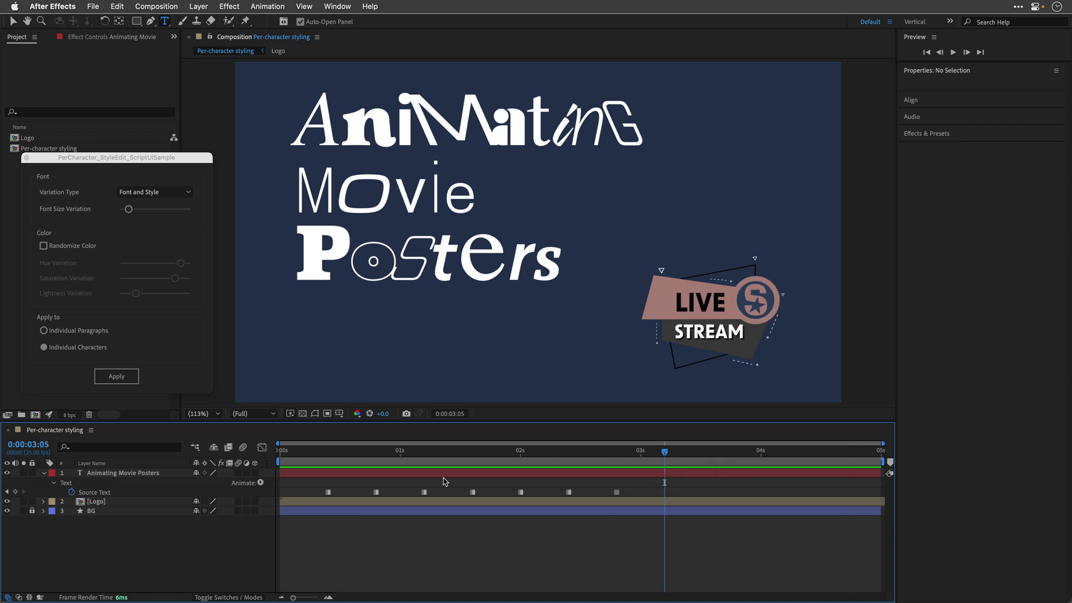
{"action": "left_click", "coordinate": [327, 491]}
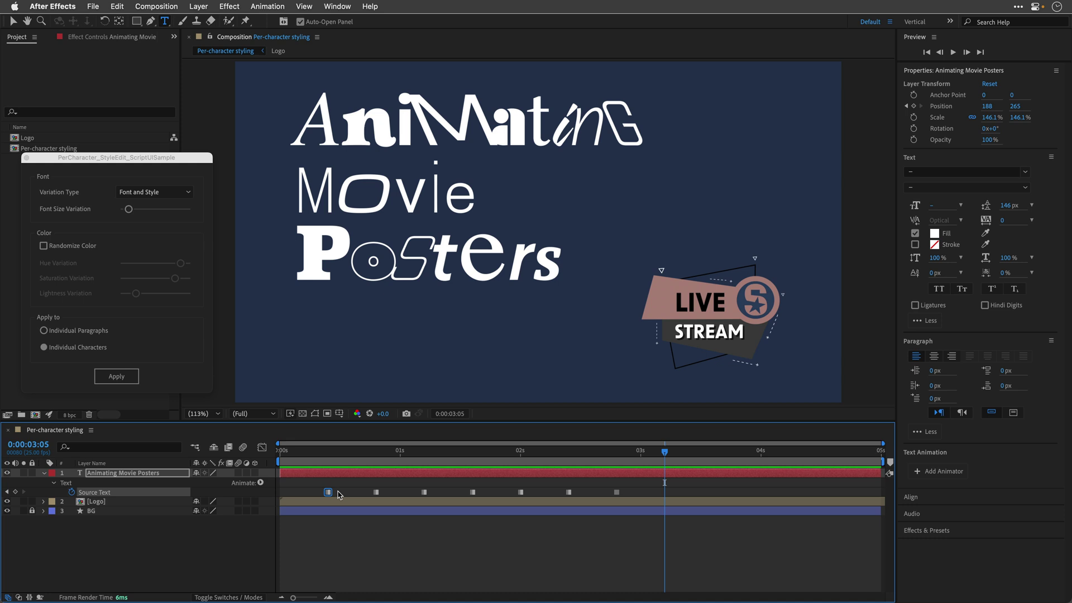
Paste the original-font keyframe at 0:00:03:05, then preview from the start with the viewer maximized
{"action": "key", "text": "ctrl+v"}
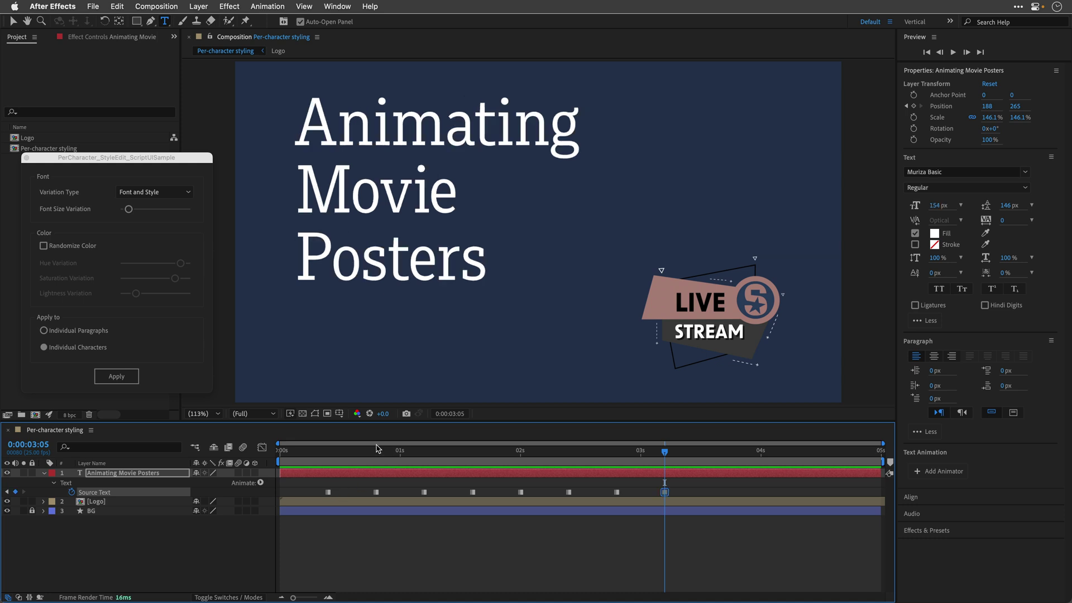
{"action": "key", "text": "Home"}
{"action": "key", "text": "space"}
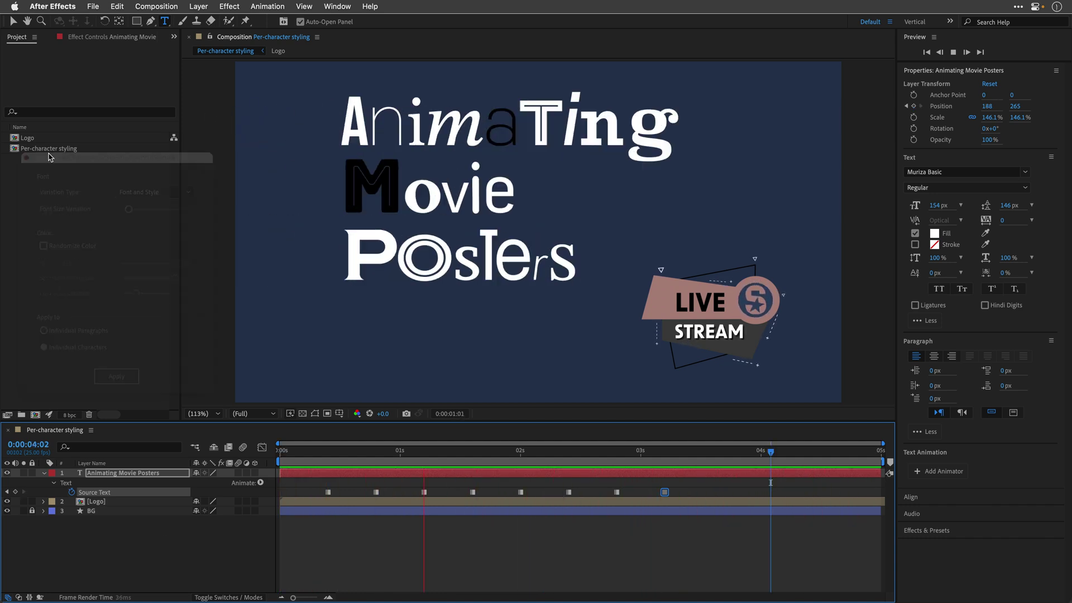
{"action": "key", "text": "grave"}
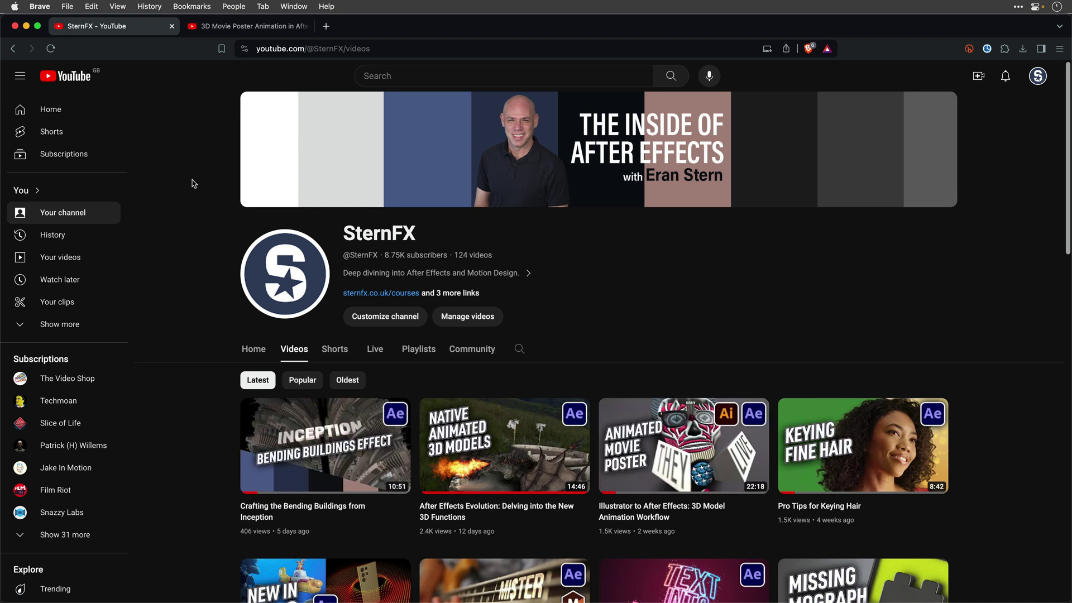
Switch to the 3D Movie Poster Animation tab in Brave and start the video
{"action": "left_click", "coordinate": [231, 27]}
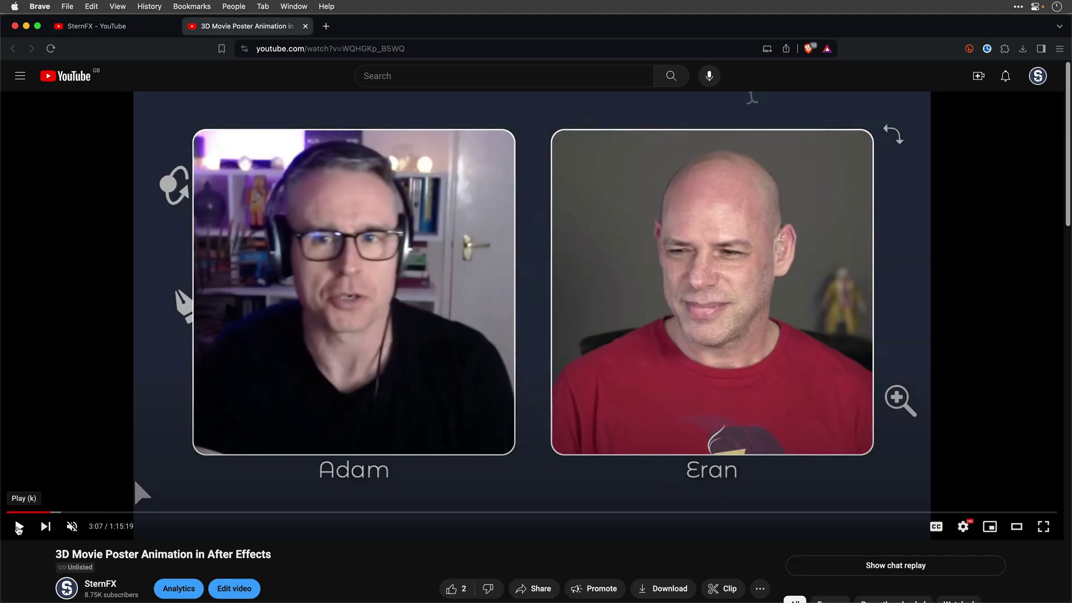
{"action": "left_click", "coordinate": [19, 527]}
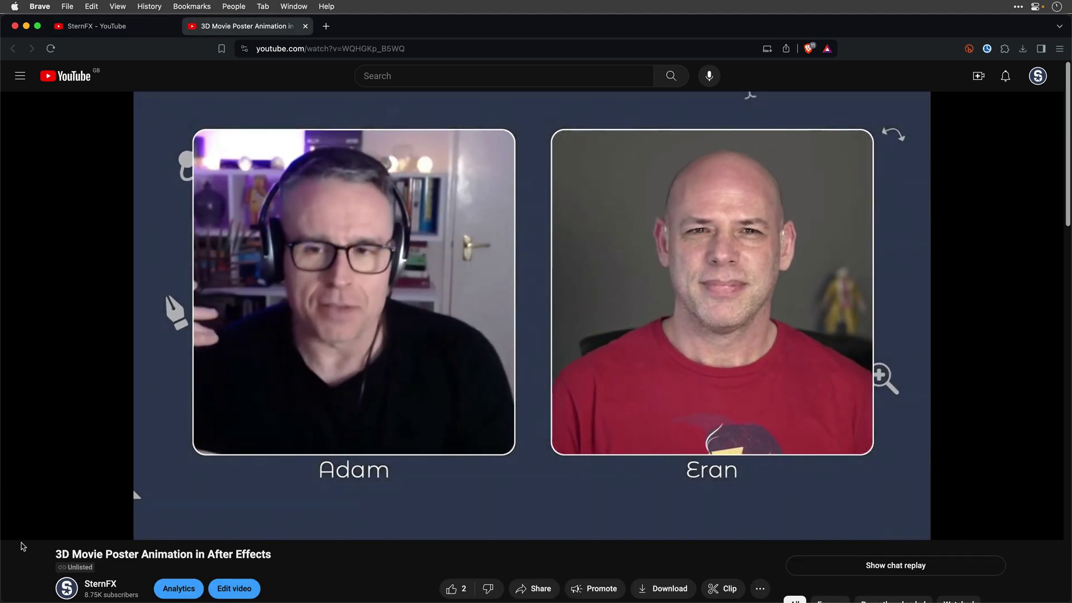